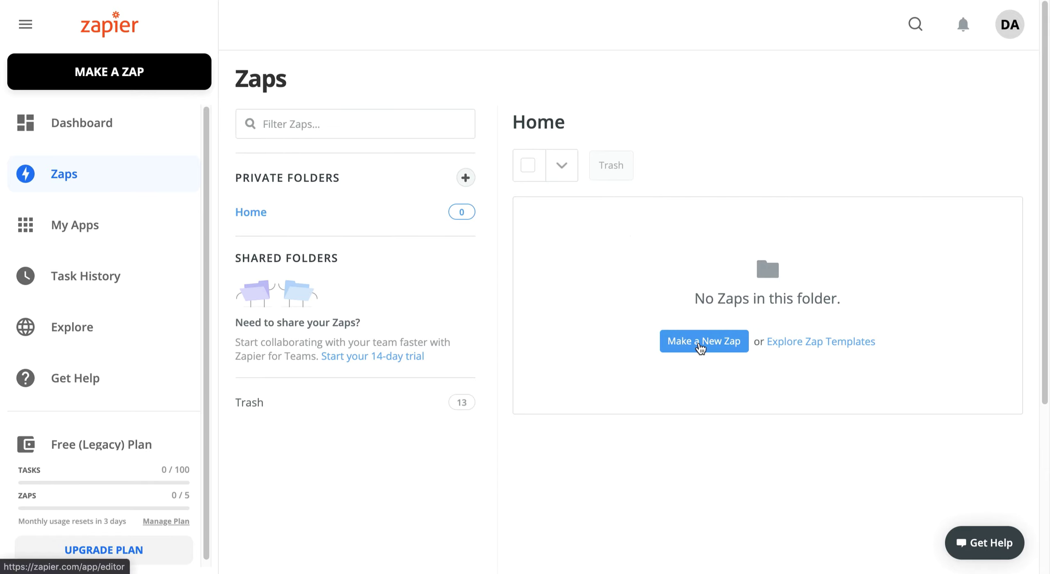
Start a new Zap with the Google Sheets New or Updated Spreadsheet Row trigger and the existing Sheets account.
left_click(700, 348)
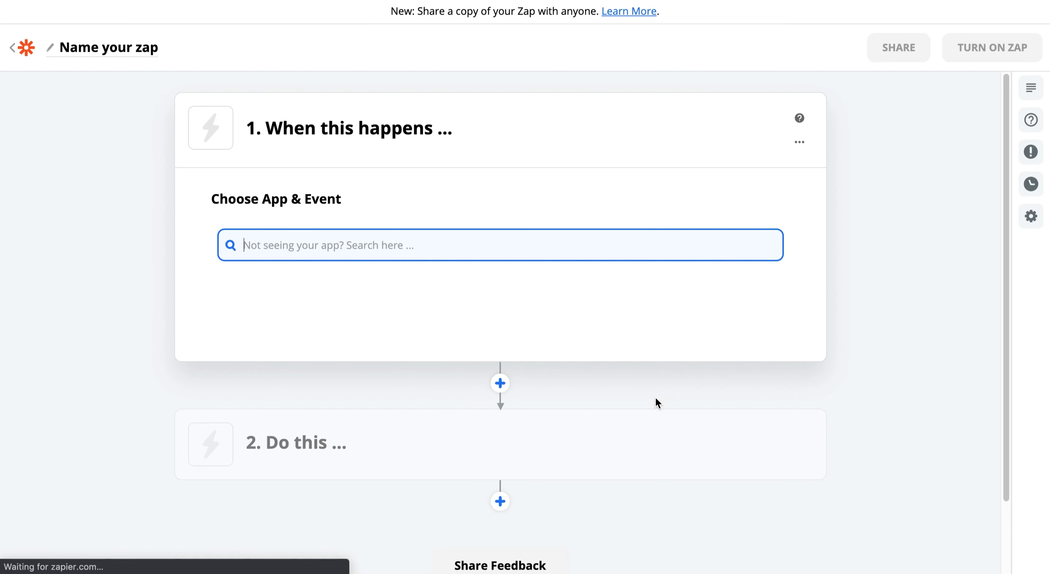
left_click(289, 332)
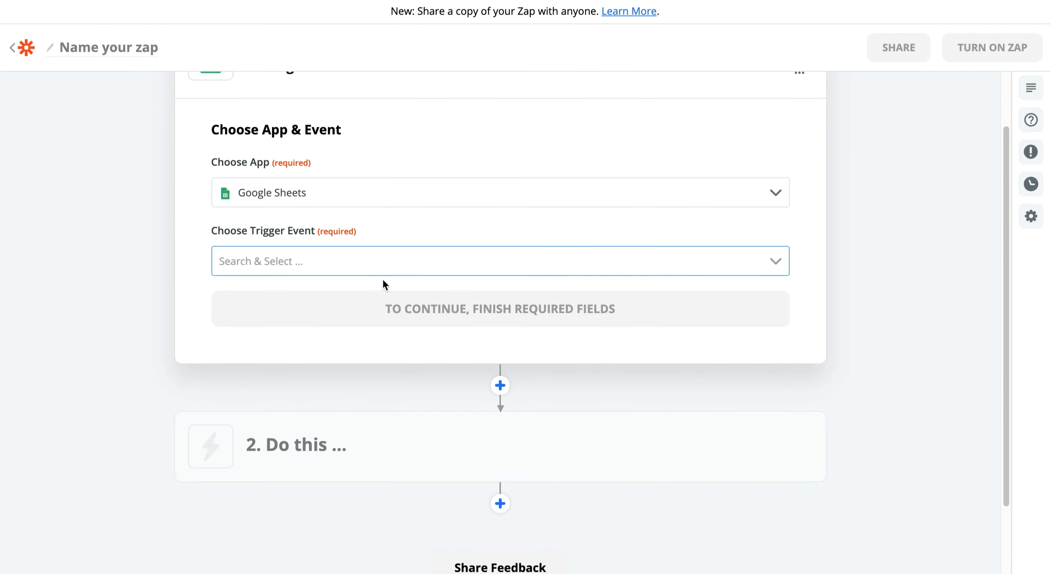
left_click(389, 260)
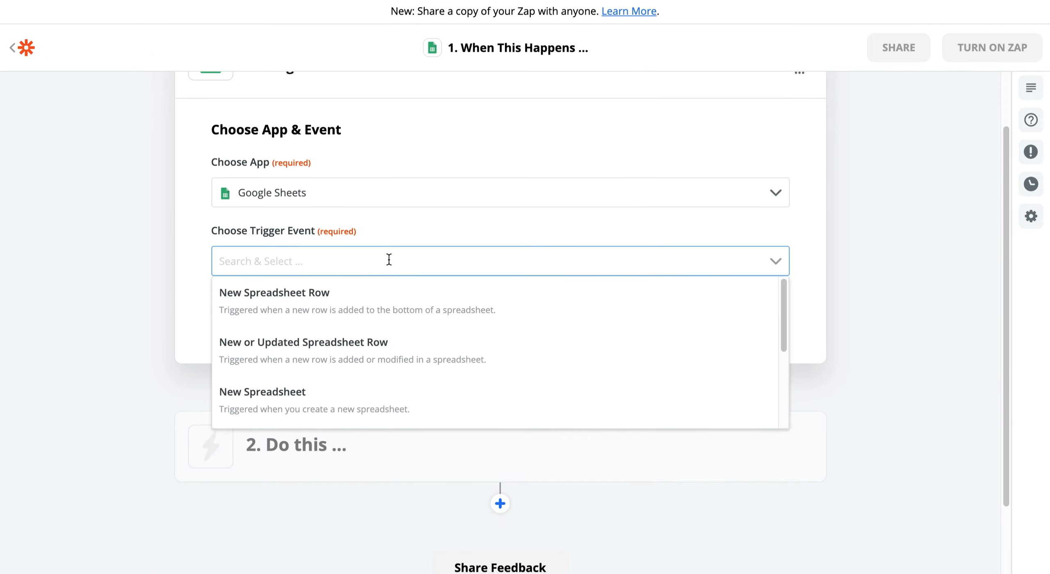
left_click(355, 363)
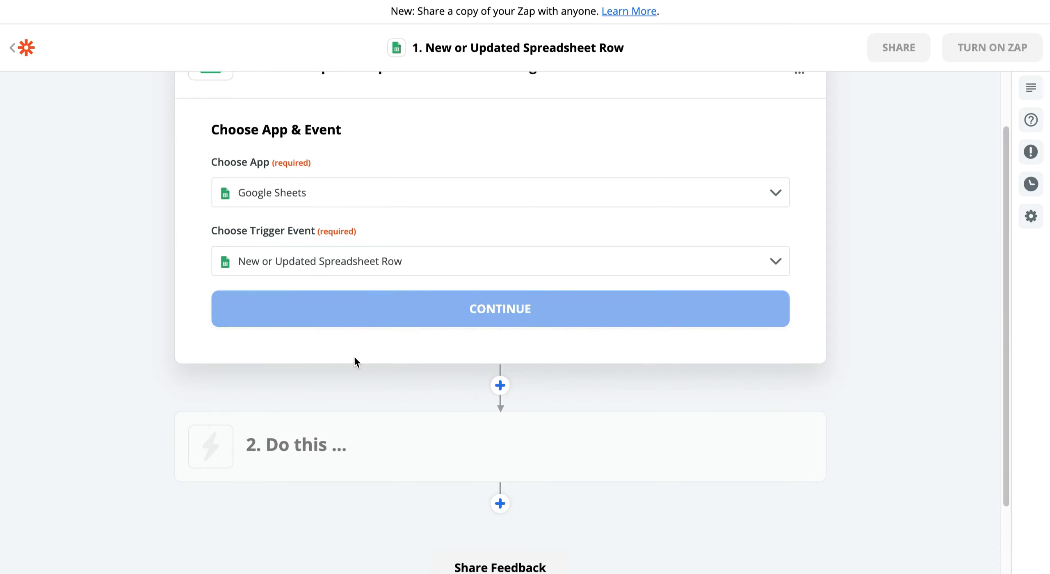
left_click(382, 311)
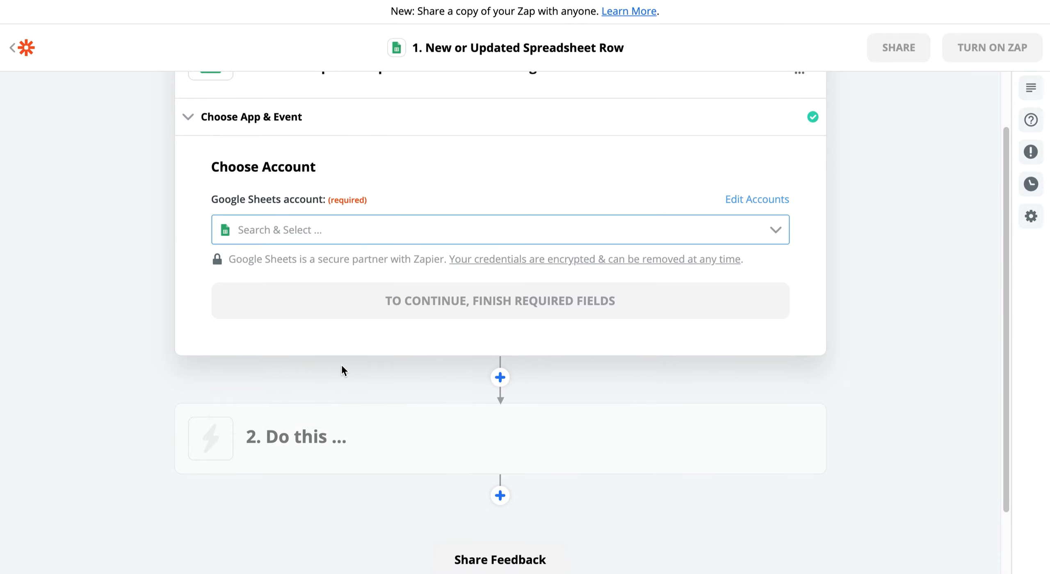
left_click(353, 236)
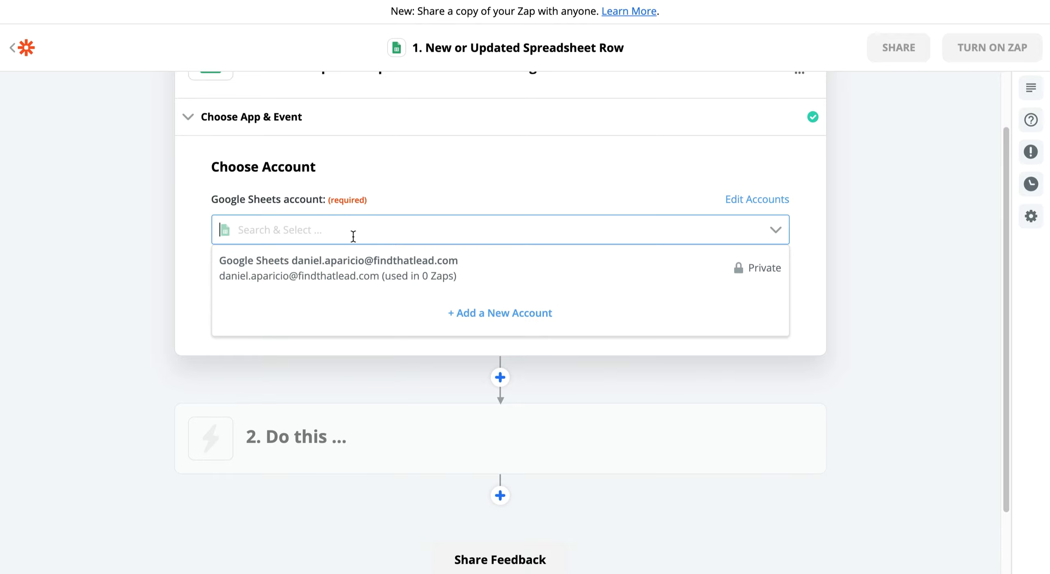
left_click(347, 273)
Point the trigger at the TEST ZAPIER spreadsheet's Sheet1 worksheet, leaving Trigger Column as any_column.
left_click(373, 306)
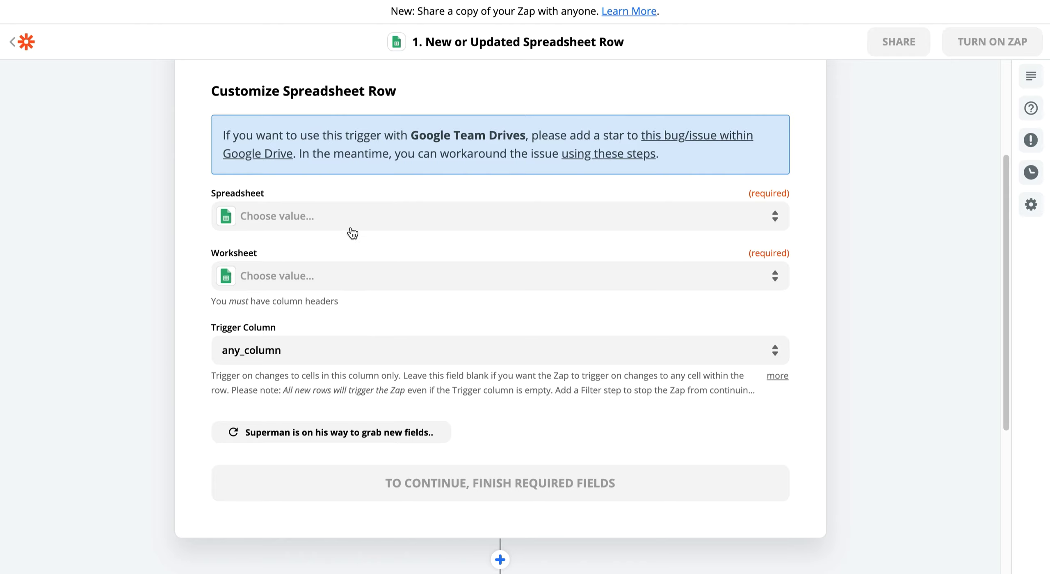
left_click(347, 221)
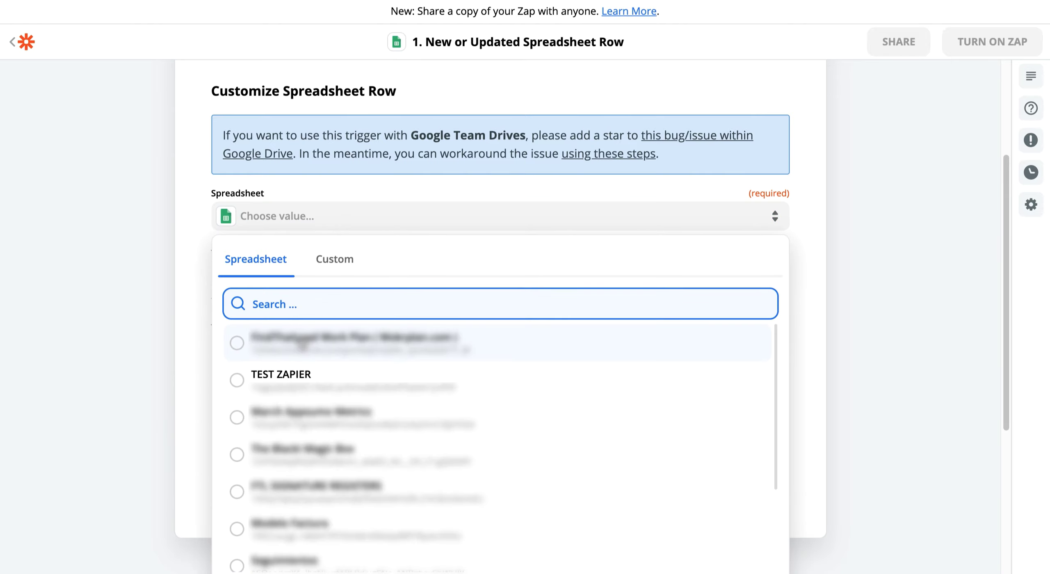
left_click(293, 379)
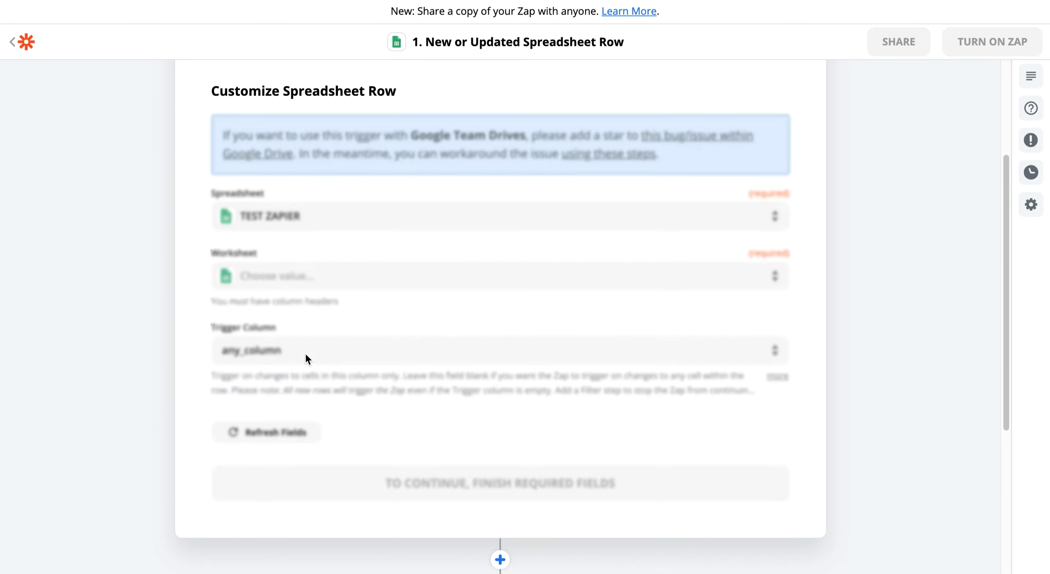
left_click(333, 286)
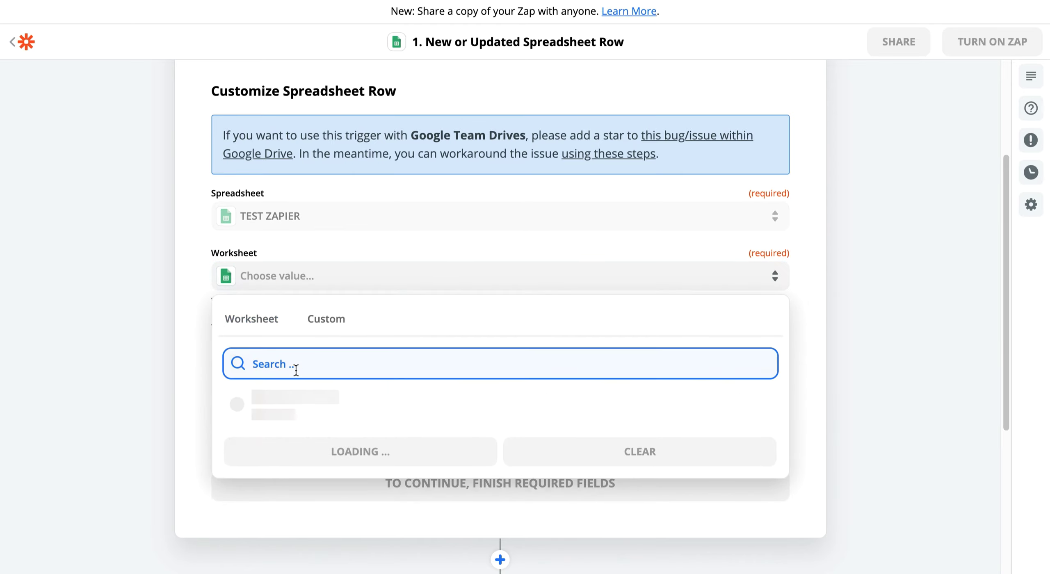
left_click(287, 411)
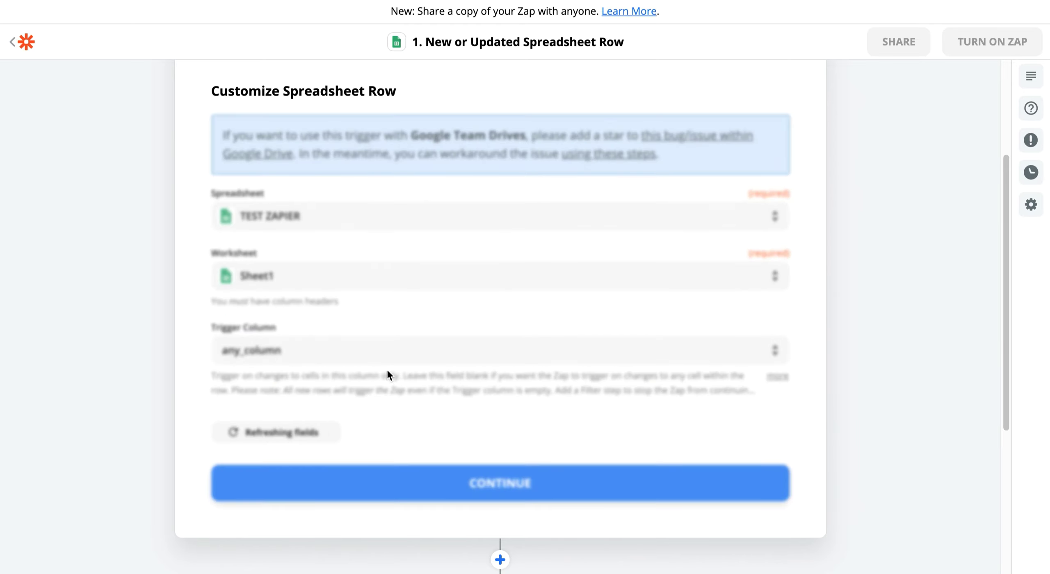
scroll(369, 386, "down", 3)
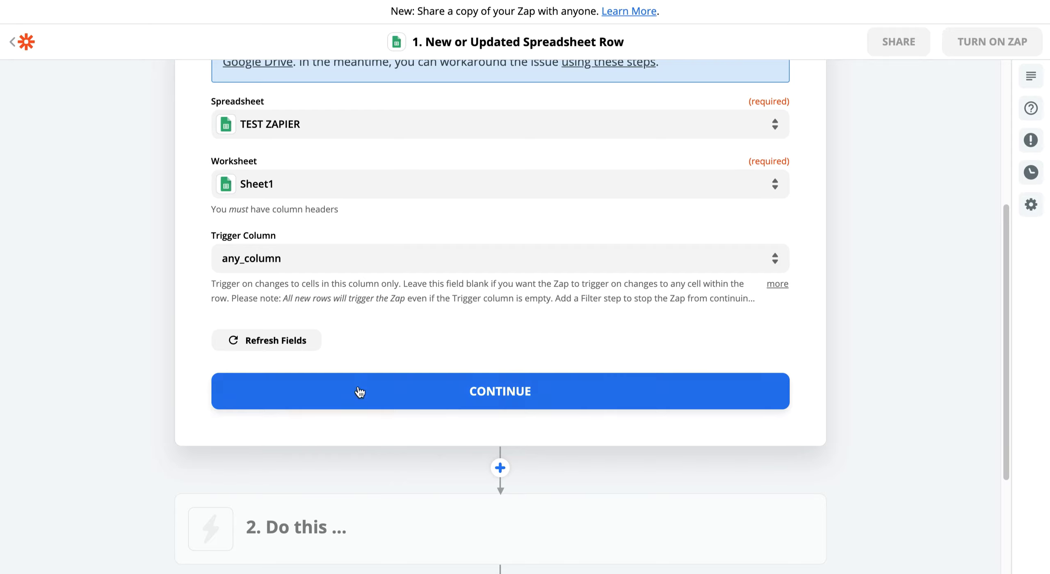
Test the trigger and accept sample row 2, with its email in column A, to proceed to the action.
left_click(375, 392)
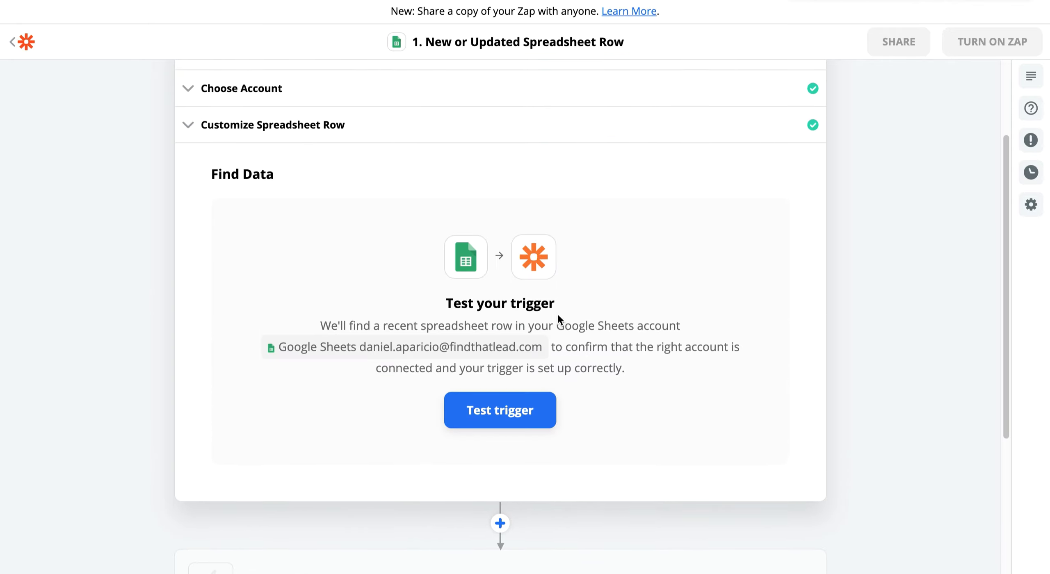
left_click(493, 417)
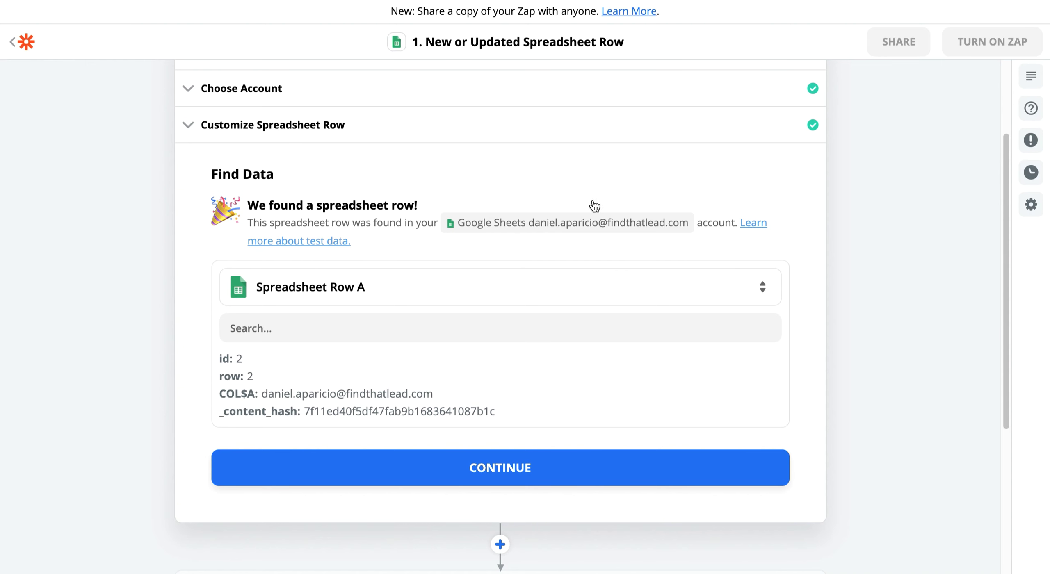
left_click(531, 467)
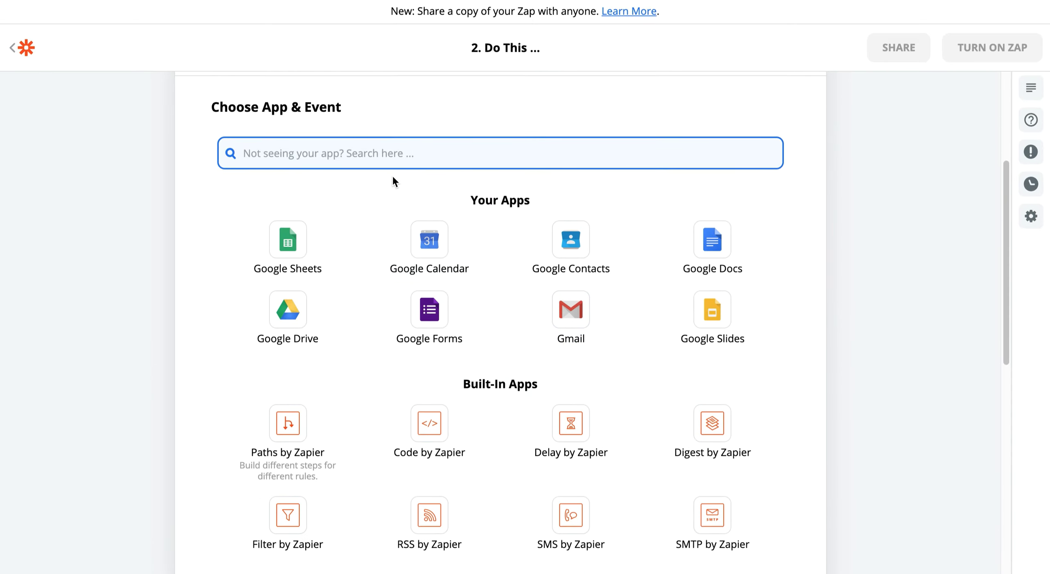
Set step 2 to FindThatLead's Verify Email action, found by searching 'findth'.
type("findth")
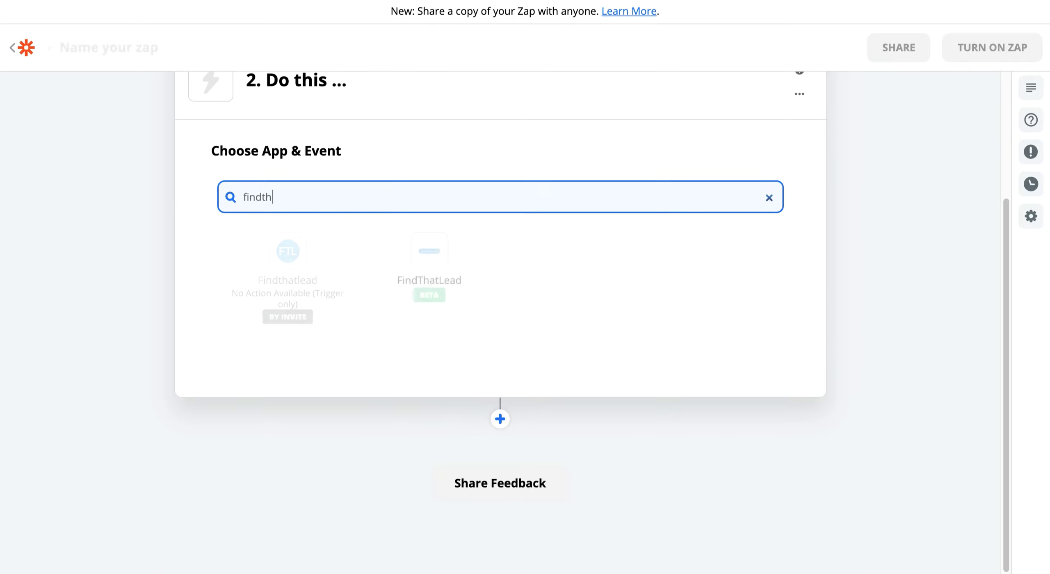
left_click(428, 267)
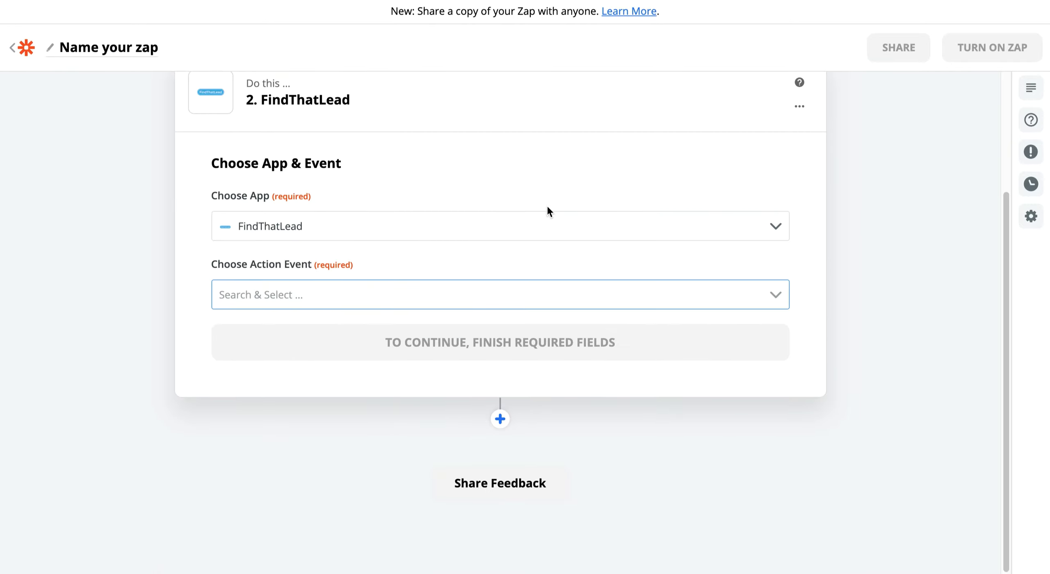
left_click(368, 298)
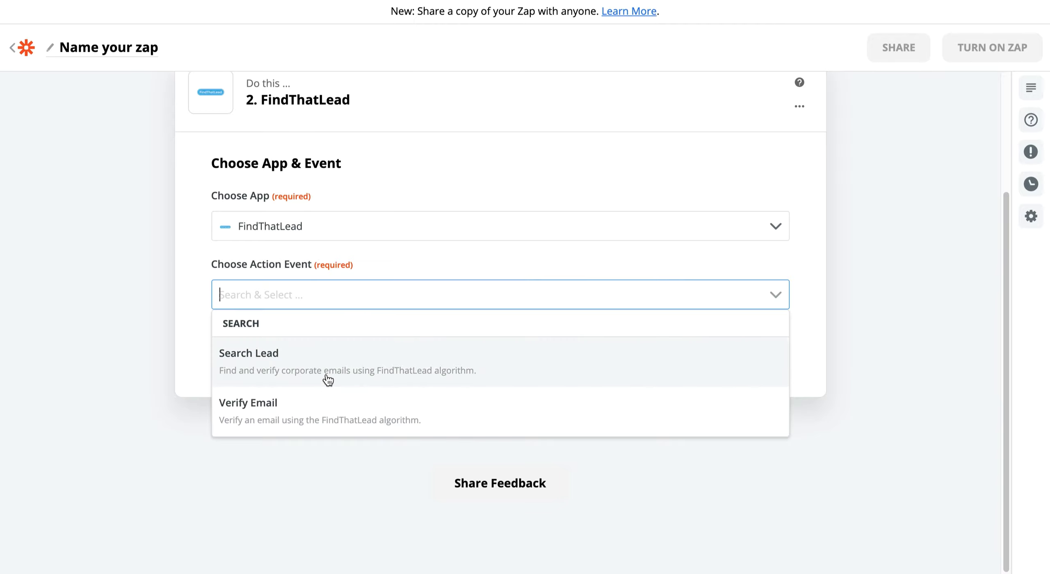
left_click(321, 404)
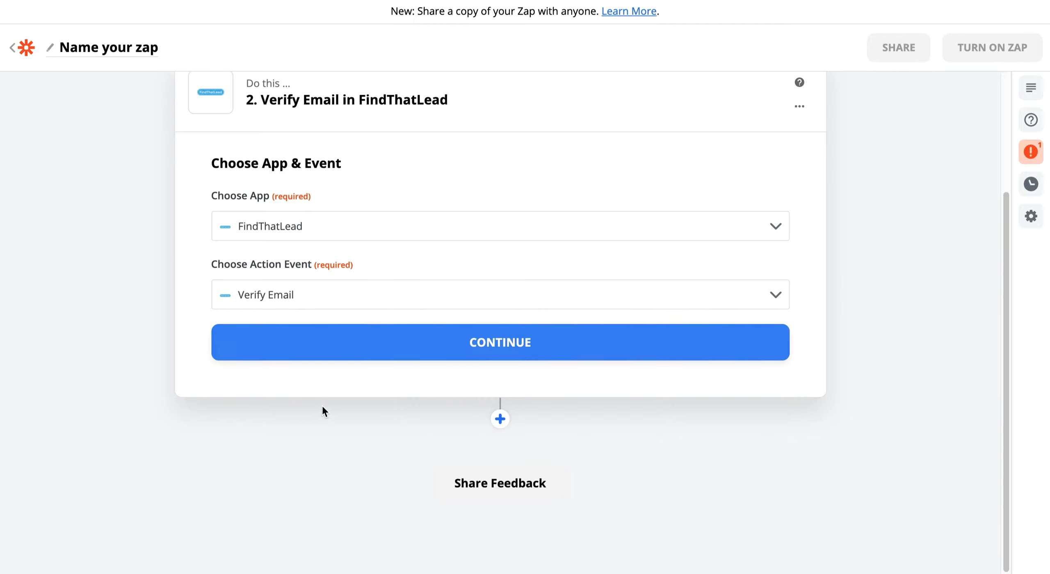
left_click(372, 342)
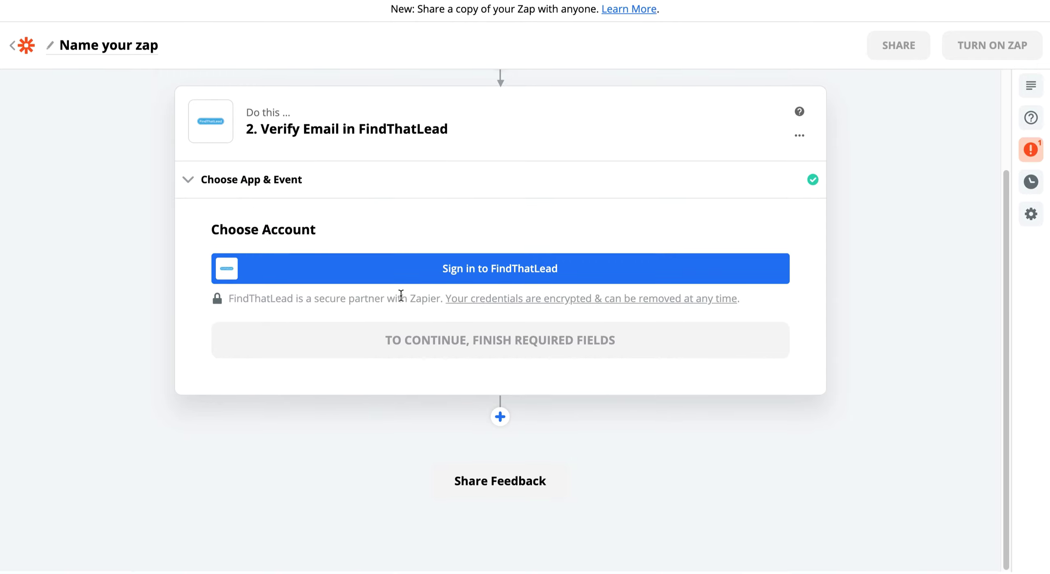
Begin the FindThatLead sign-in and copy the User ID from FindThatLead's account settings.
left_click(487, 278)
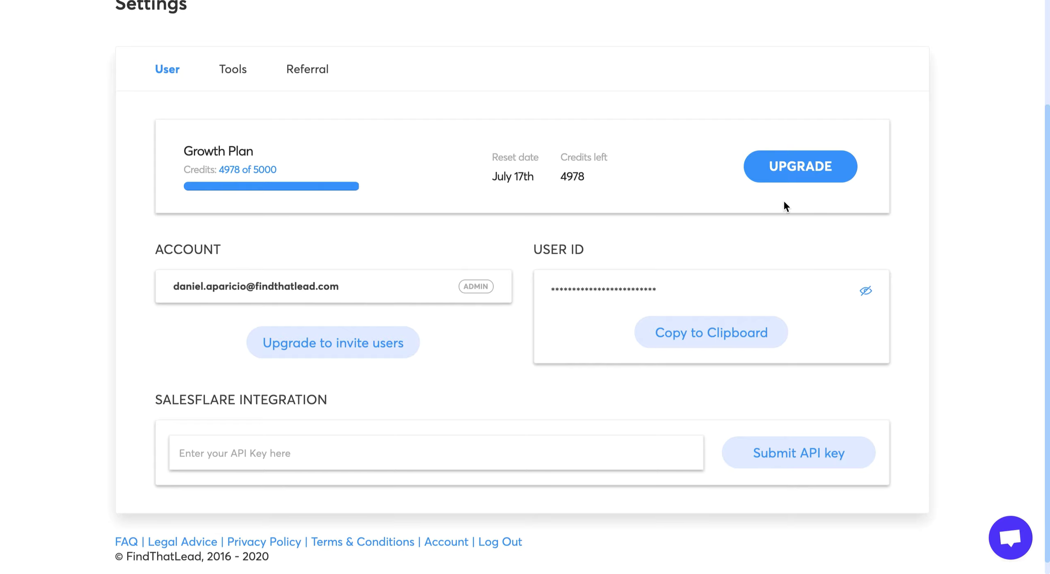
scroll(740, 285, "up", 3)
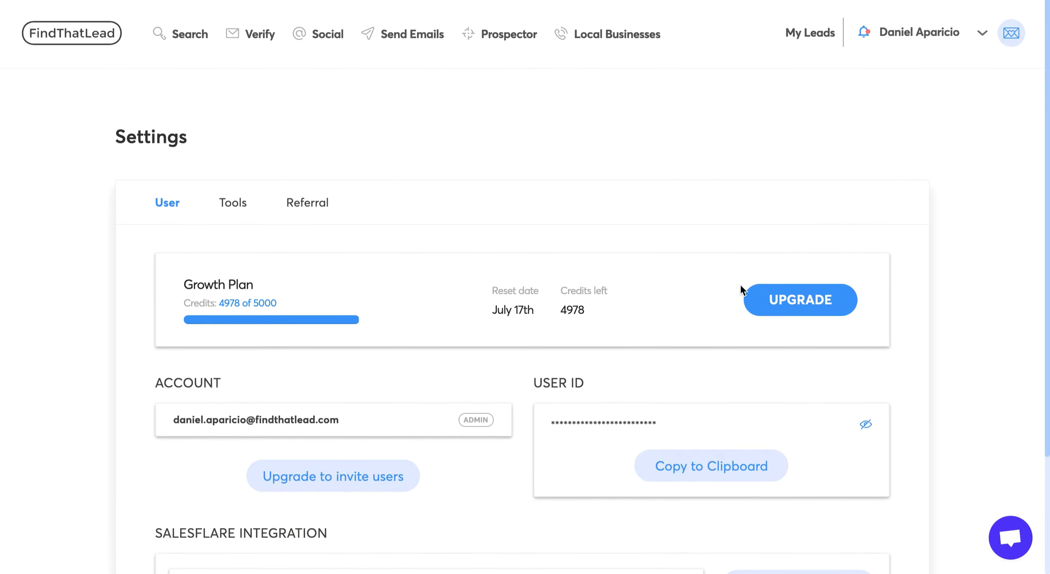
scroll(385, 164, "down", 3)
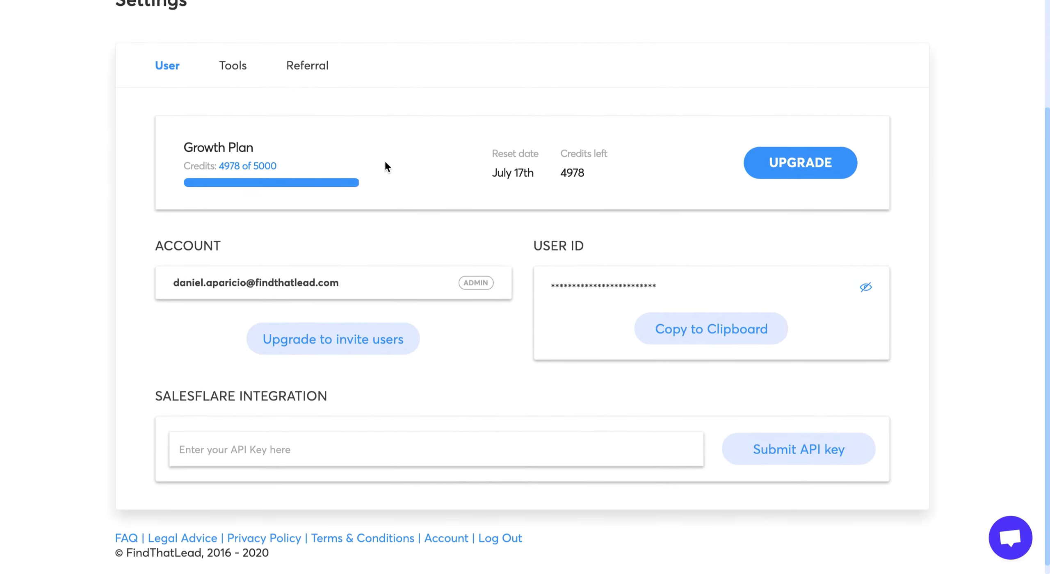
left_click(757, 339)
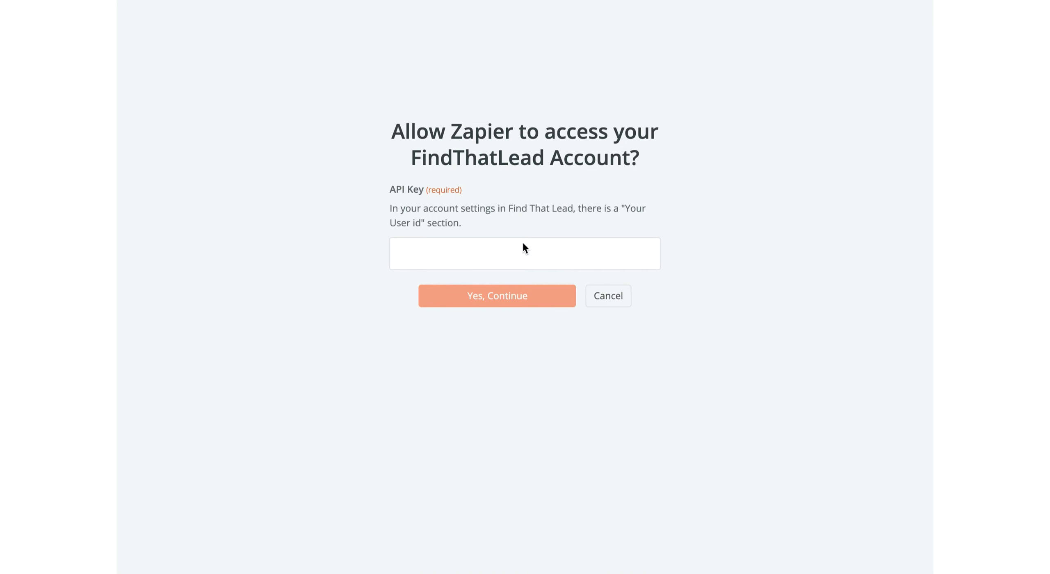
Paste the copied User ID as the FindThatLead API Key and allow Zapier access.
left_click(502, 254)
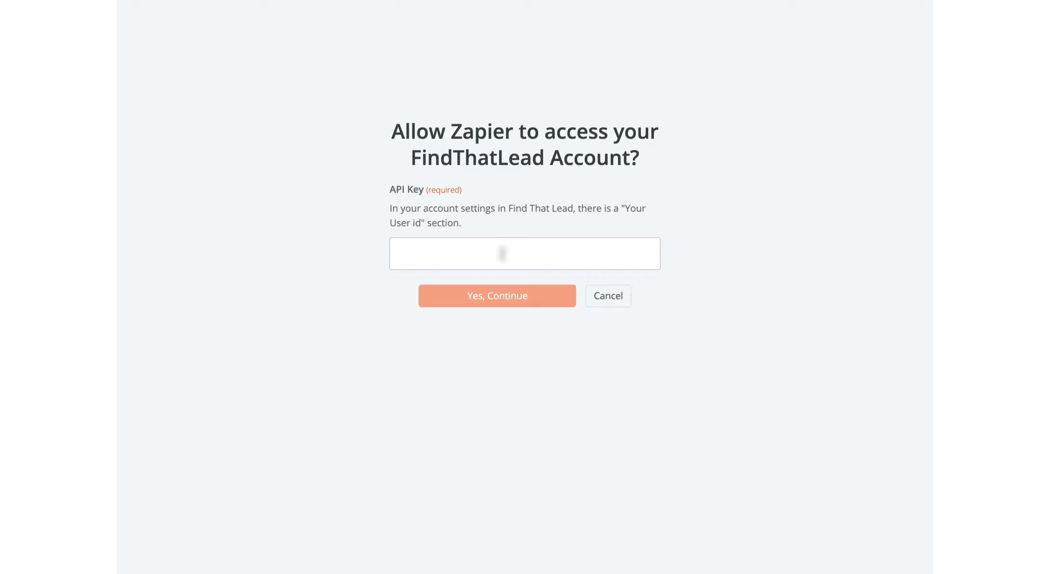
key("ctrl+v")
left_click(499, 298)
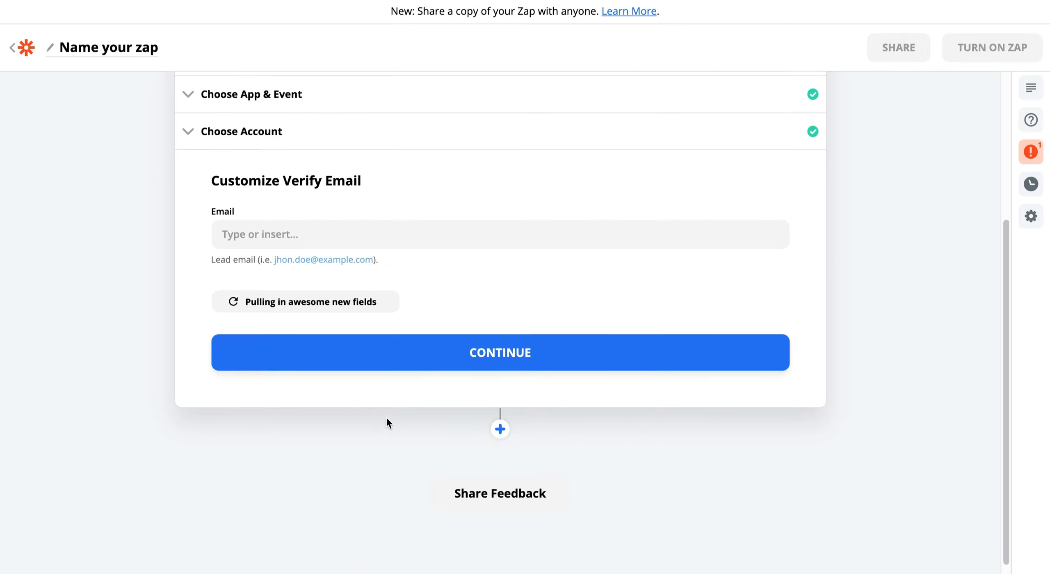
Map the Google Sheets row's Email value into the Verify Email field and run Test & Continue.
scroll(386, 416, "down", 1)
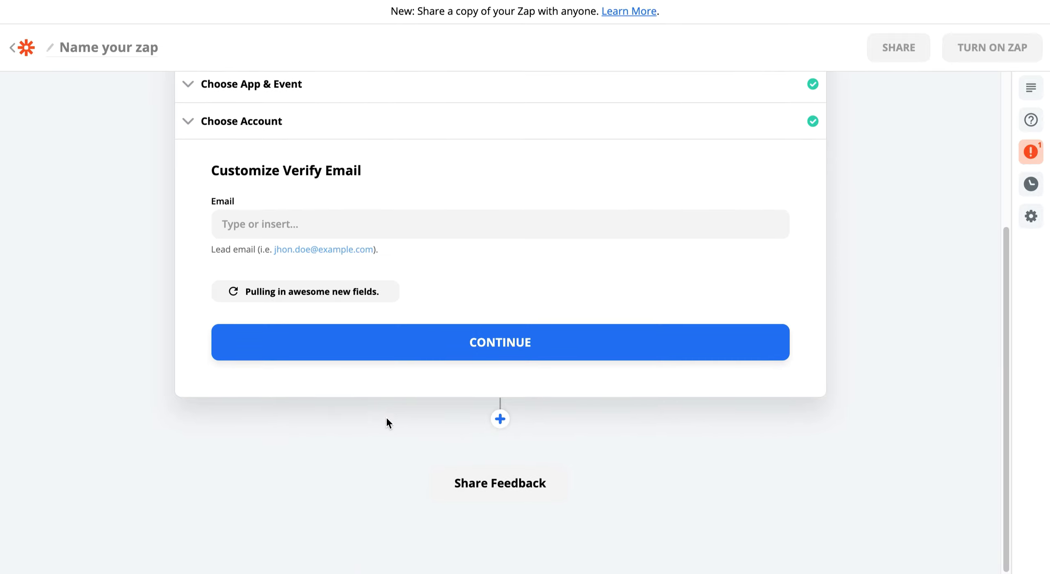
left_click(347, 224)
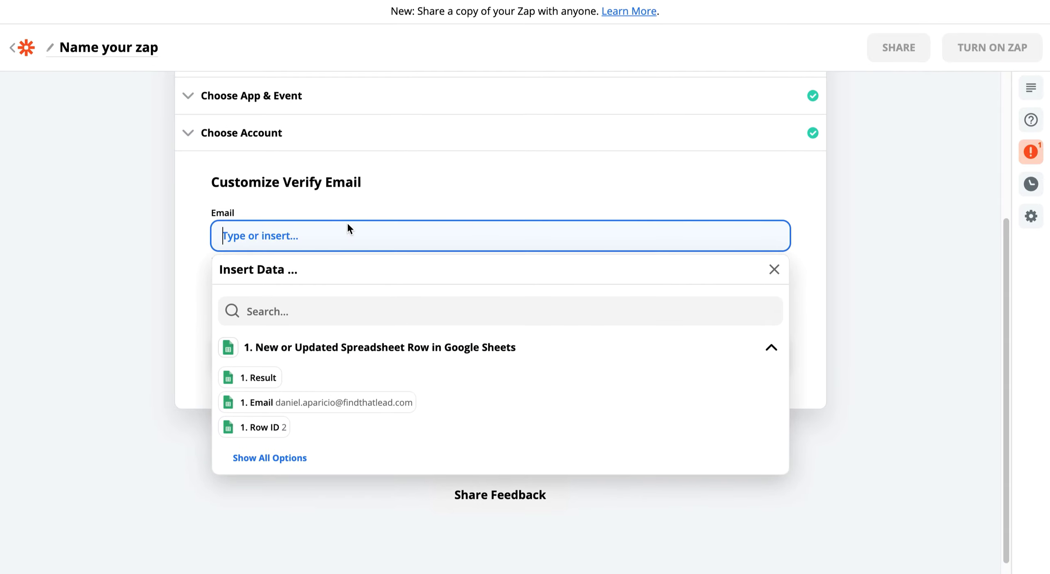
left_click(327, 404)
left_click(176, 346)
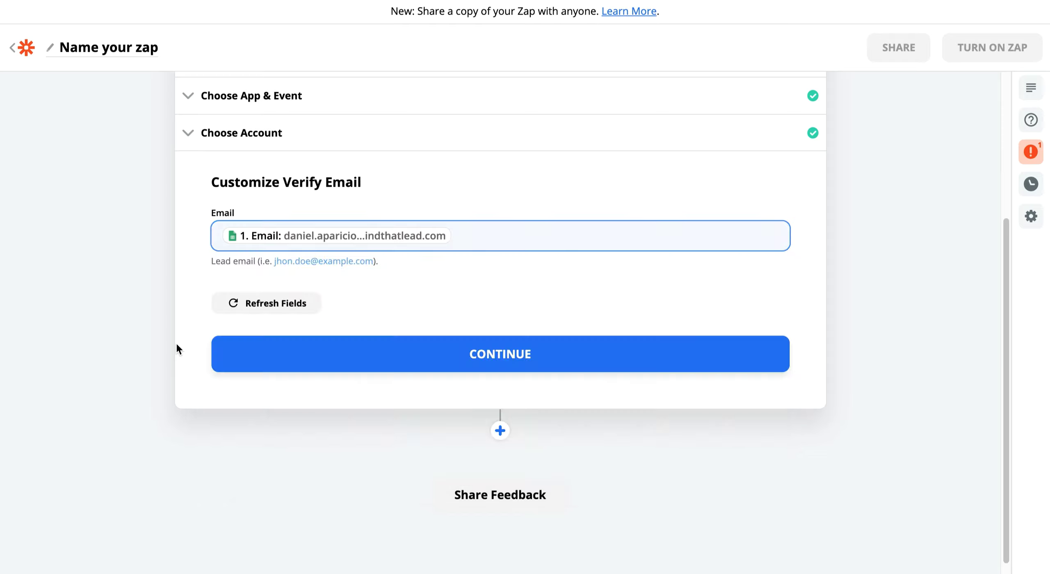
left_click(416, 340)
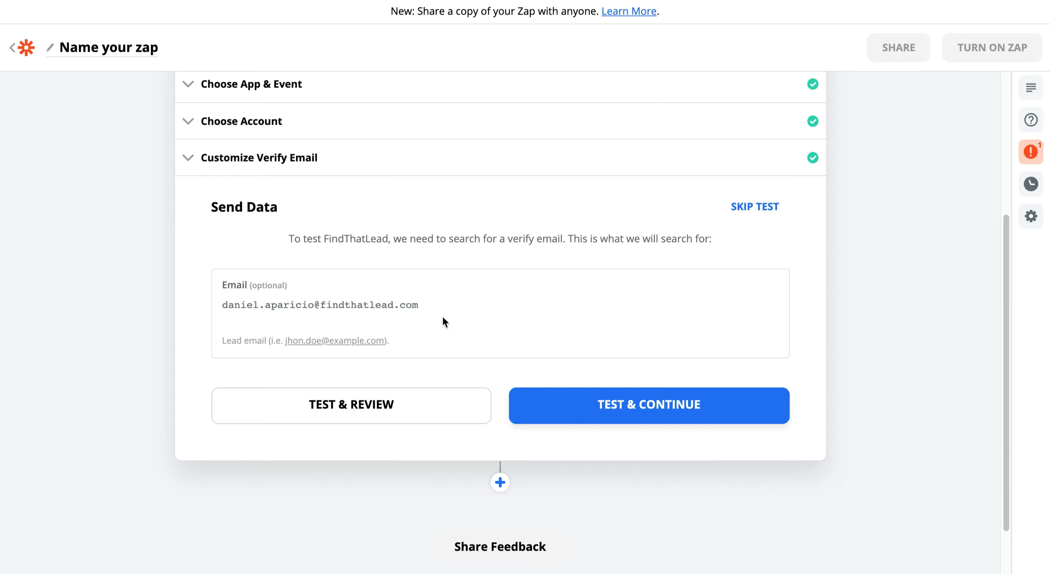
left_click(629, 406)
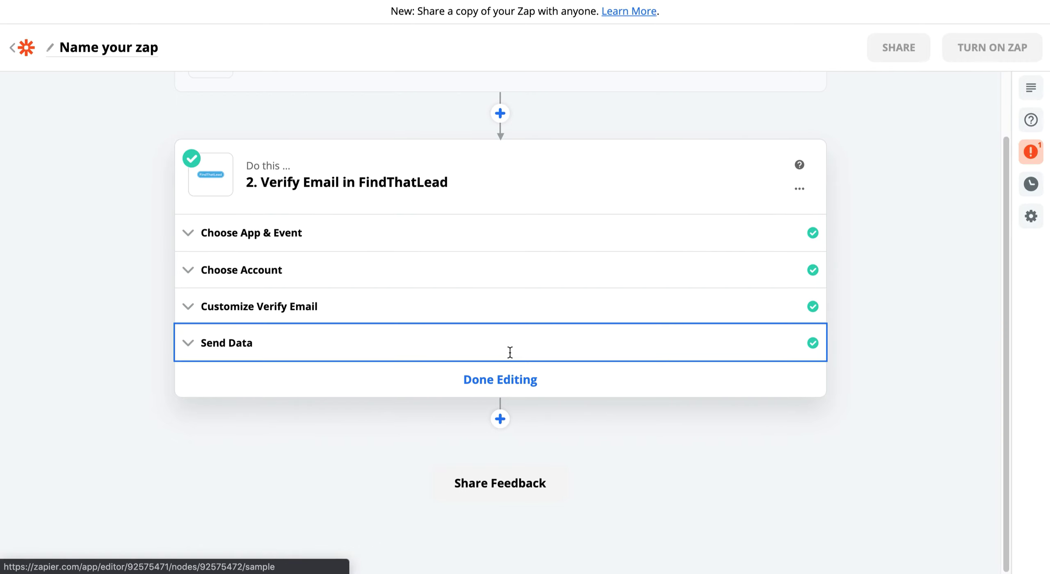
View the Verify Email test results showing the checked email with result Correct.
left_click(510, 352)
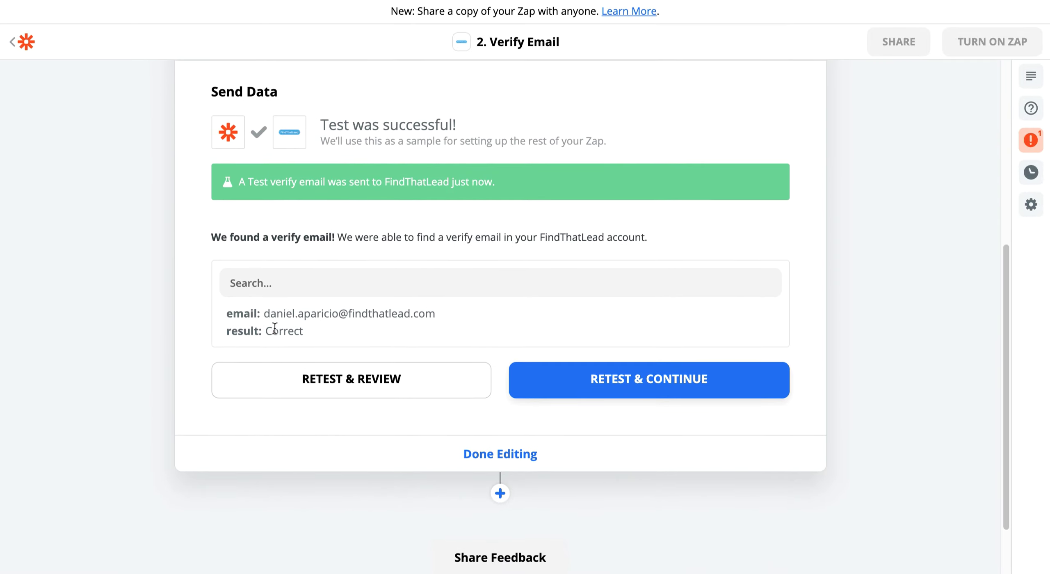
left_click_drag(265, 331, 306, 332)
left_click(313, 337)
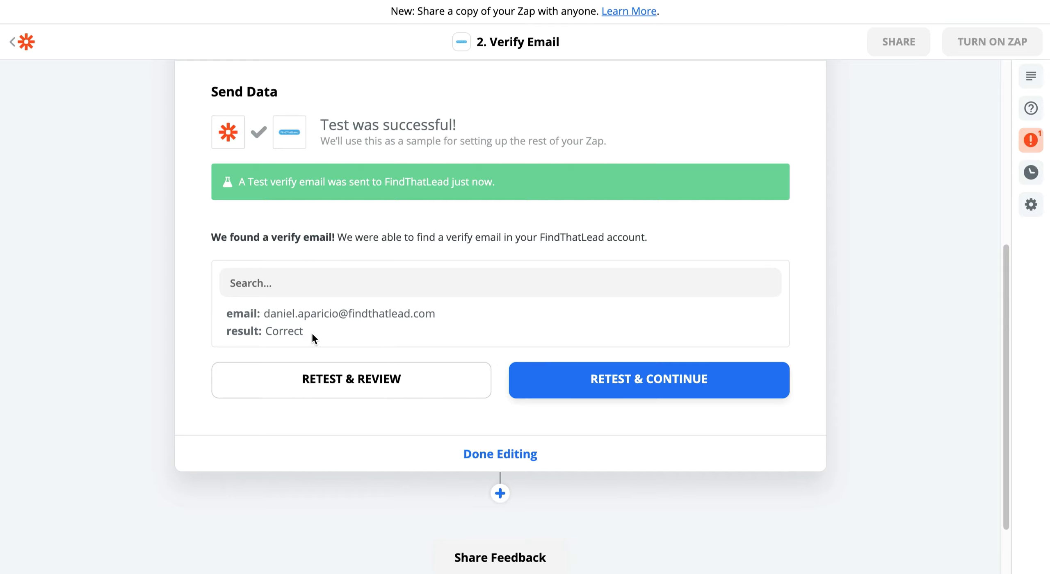
Add a third step using Google Sheets' Update Spreadsheet Row action, found by searching 'she'.
left_click(500, 494)
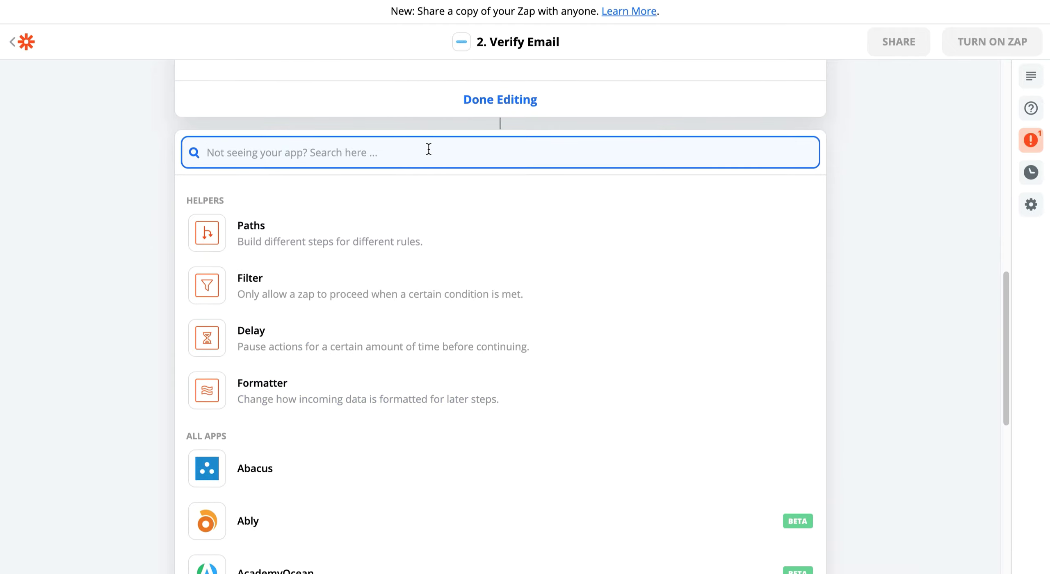
type("she")
left_click(349, 225)
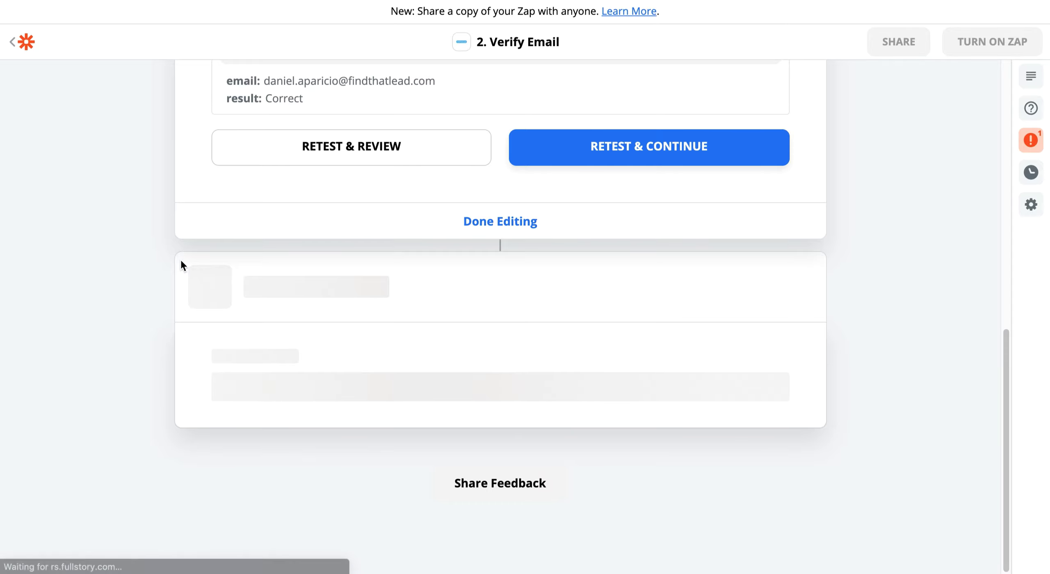
left_click(263, 294)
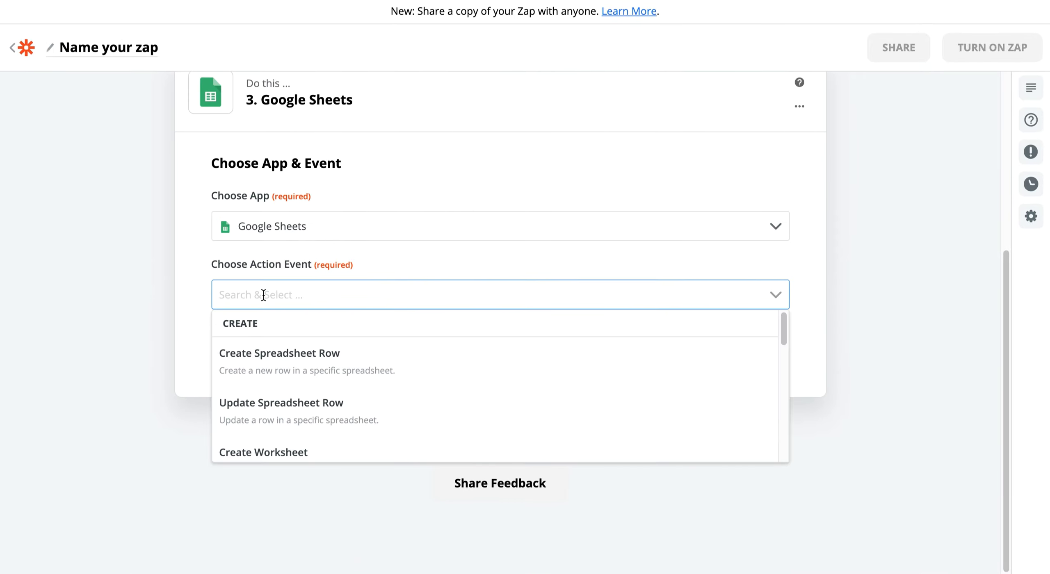
left_click(312, 410)
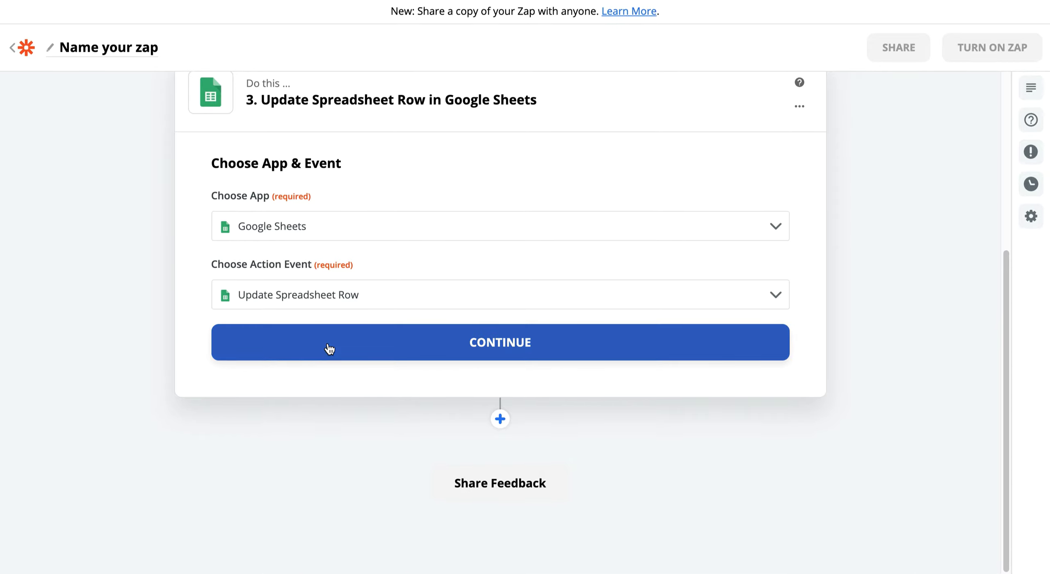
left_click(329, 349)
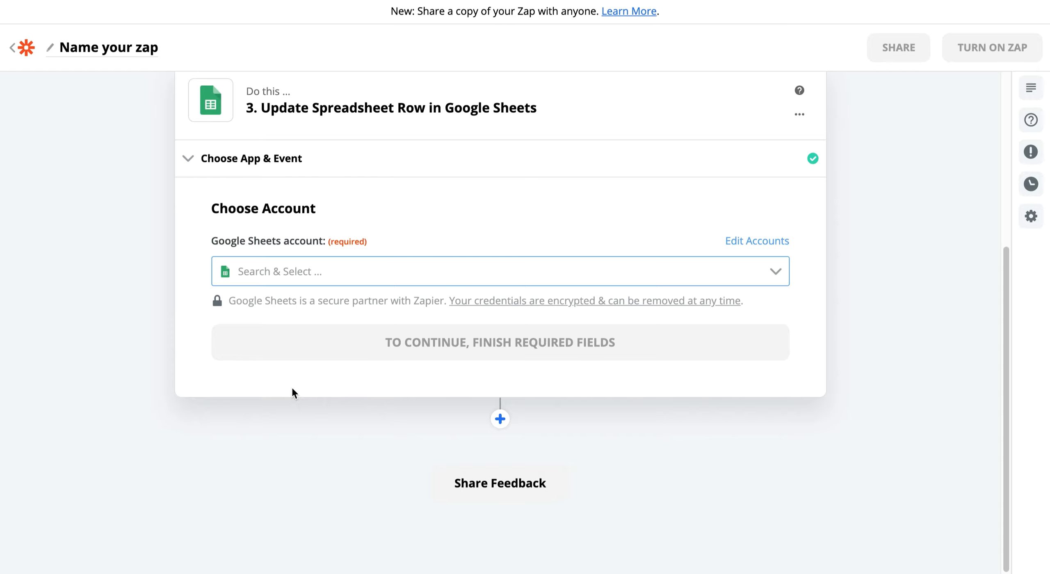
Select the connected Google Sheets account for the Update Spreadsheet Row step.
left_click(300, 270)
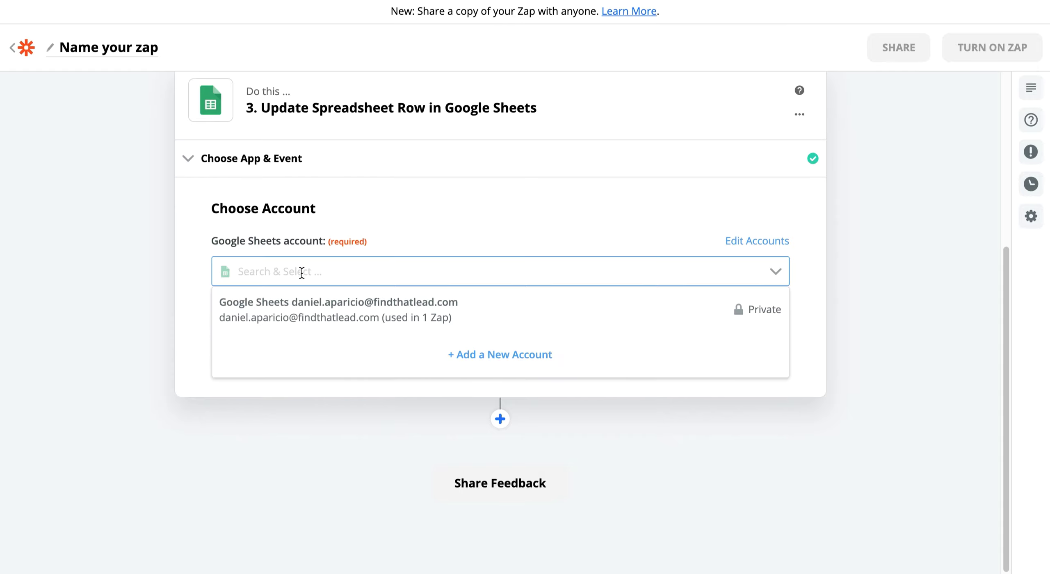
left_click(297, 317)
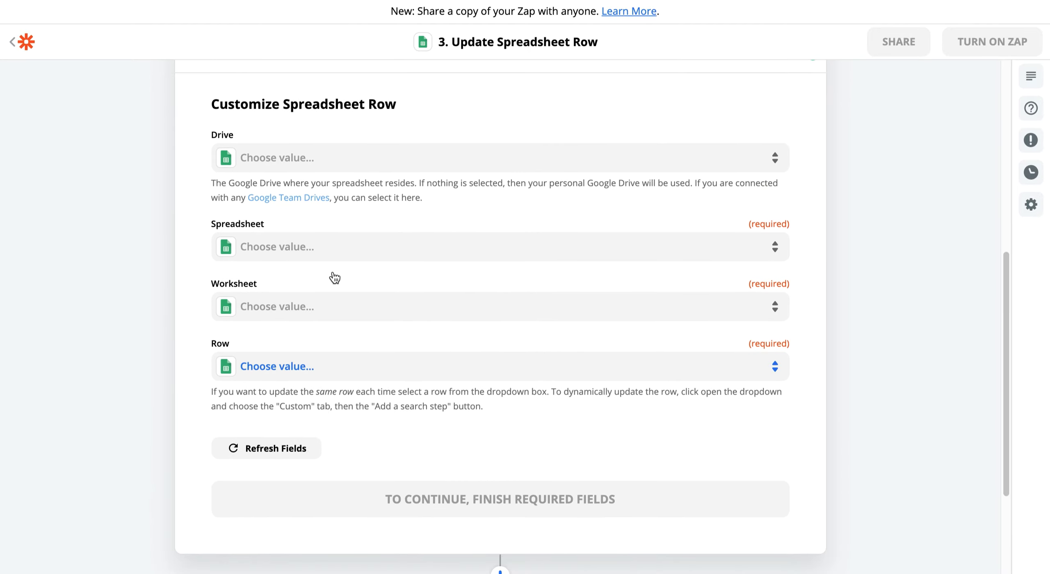
Select My Google Drive, the TEST ZAPIER spreadsheet, worksheet Sheet1 and row 2 as the update target.
left_click(344, 170)
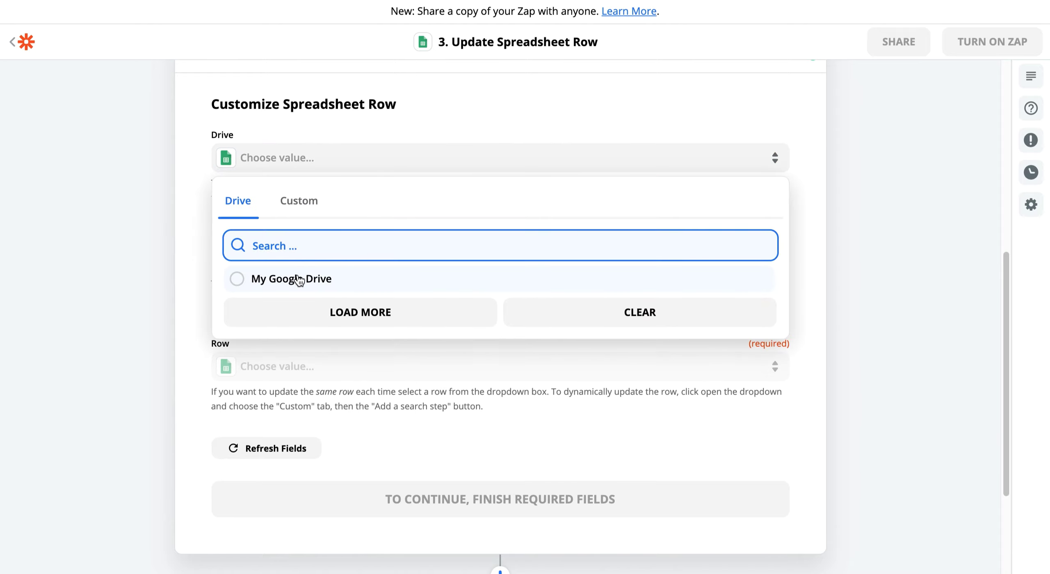
left_click(353, 279)
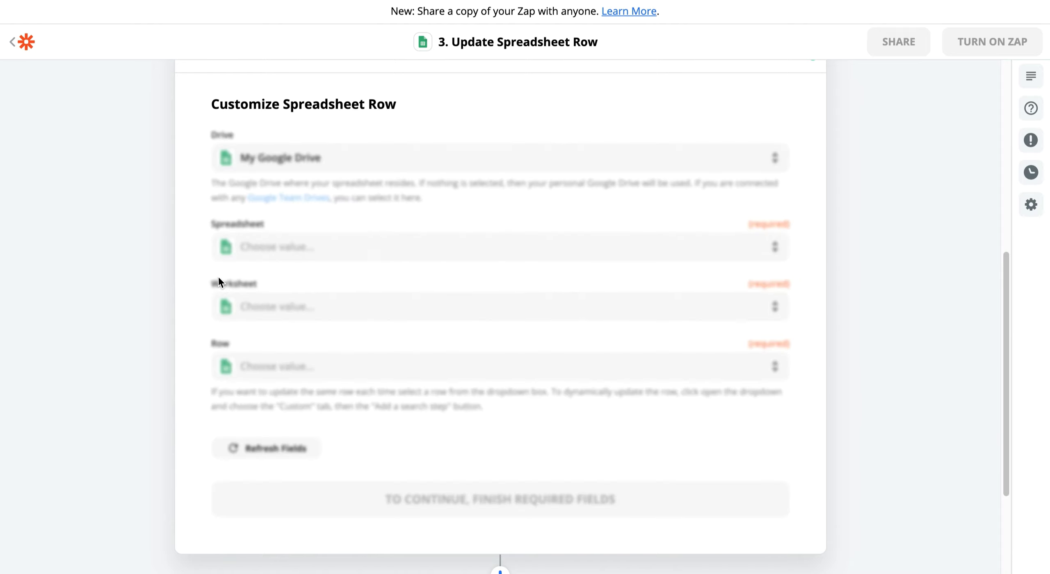
left_click(283, 246)
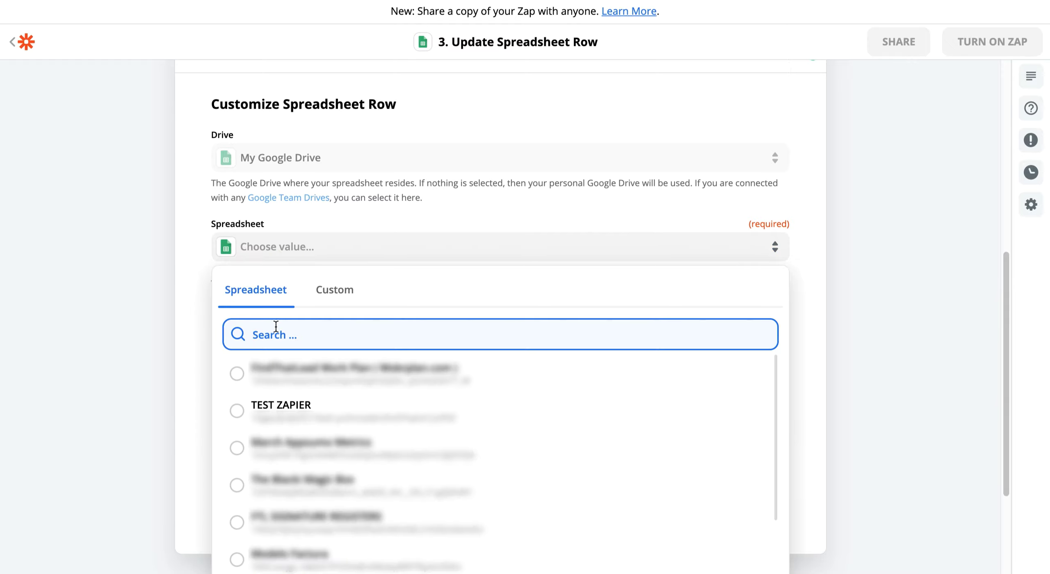
left_click(272, 404)
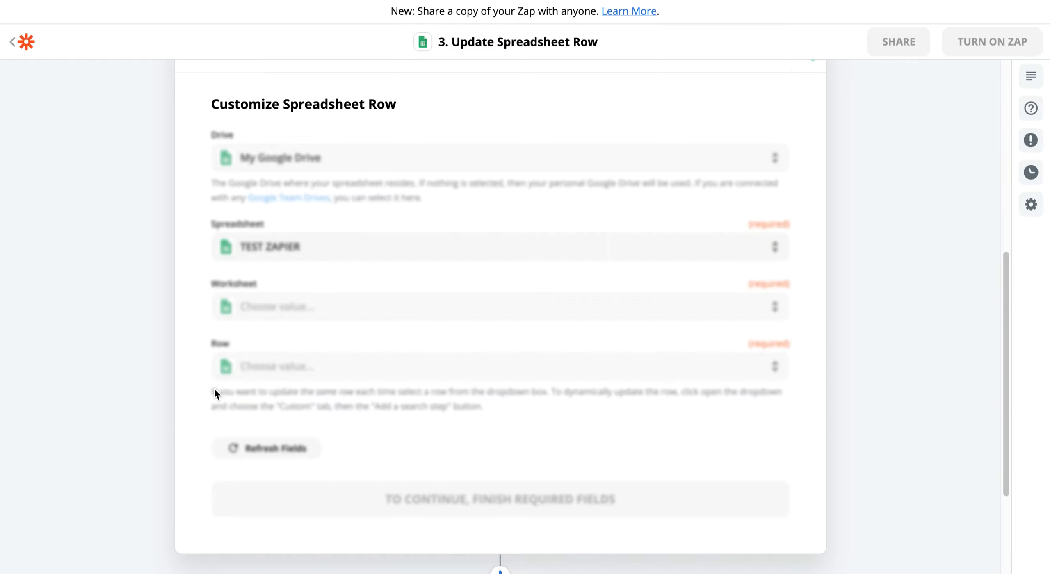
left_click(302, 308)
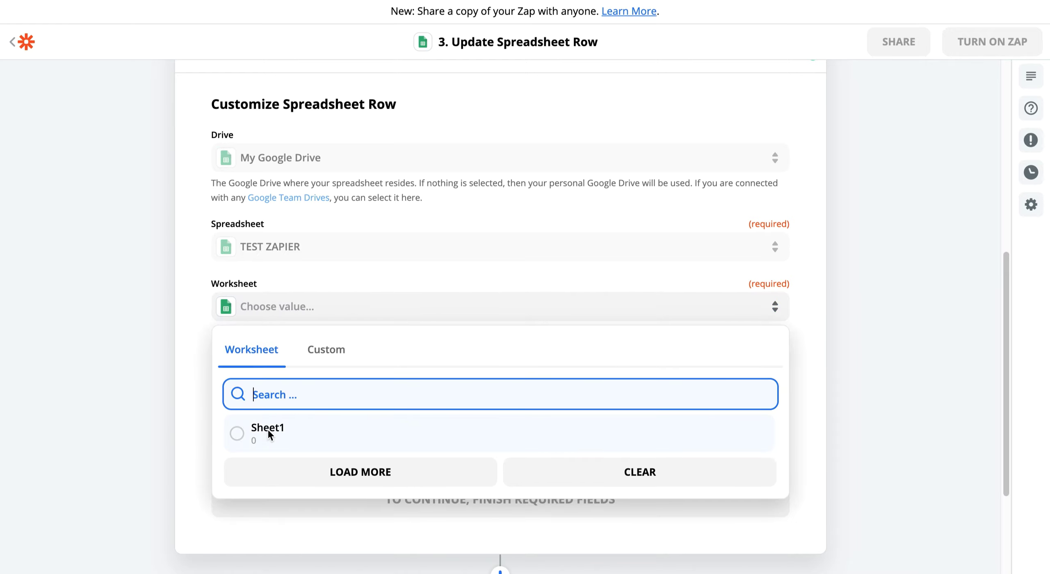
left_click(267, 429)
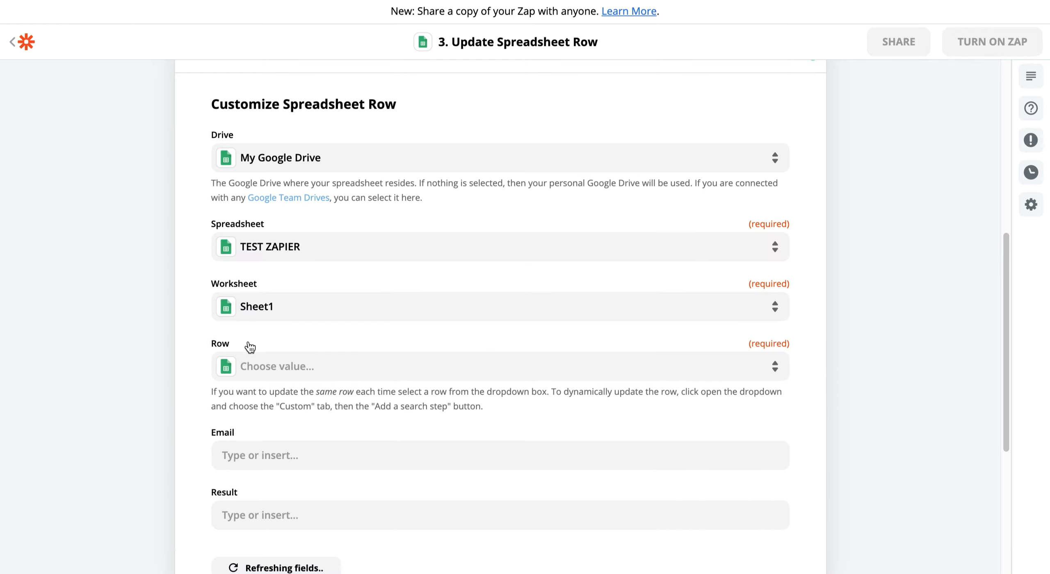
left_click(267, 369)
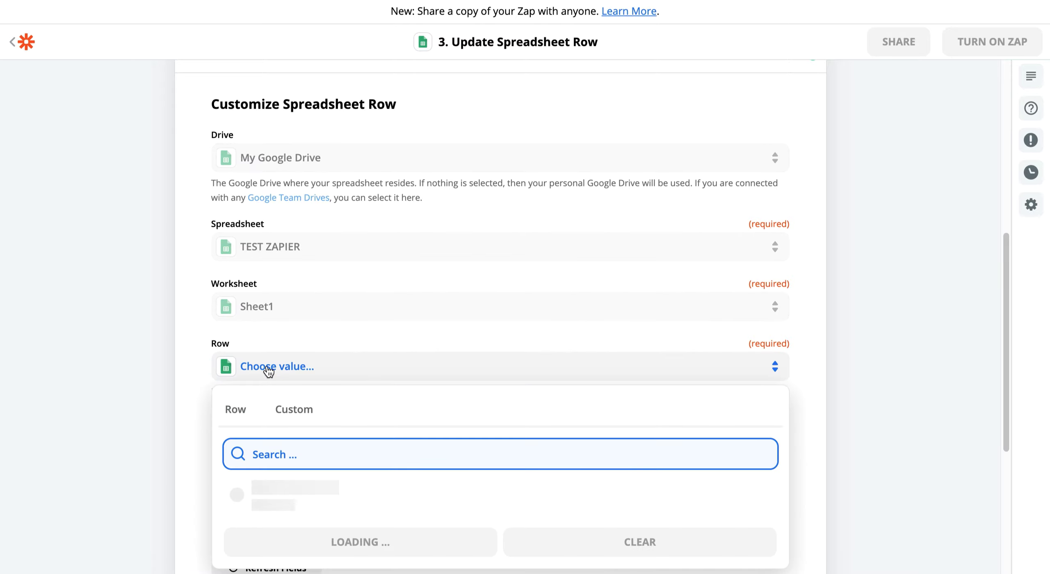
scroll(281, 420, "down", 2)
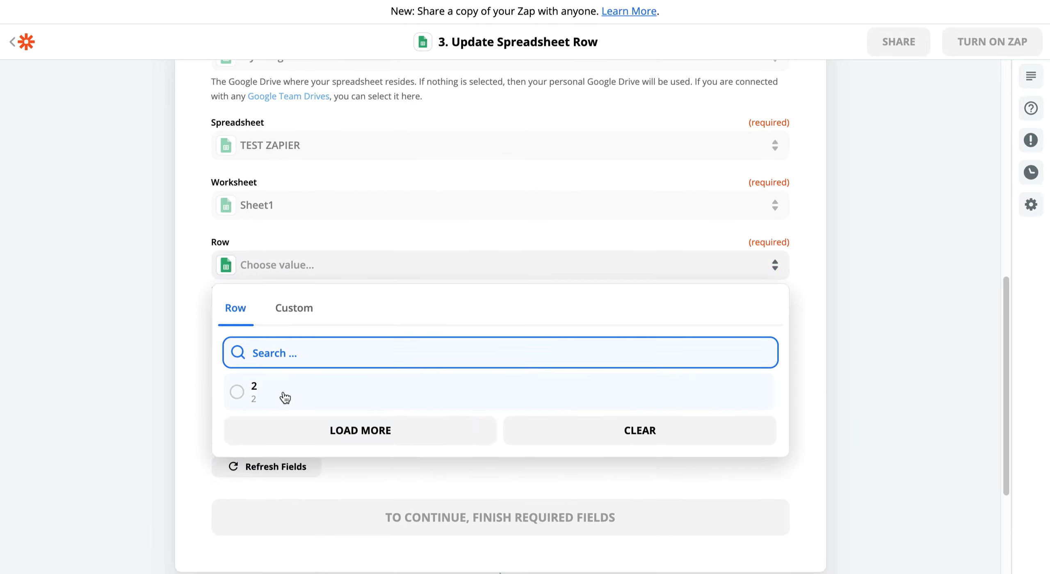
left_click(283, 390)
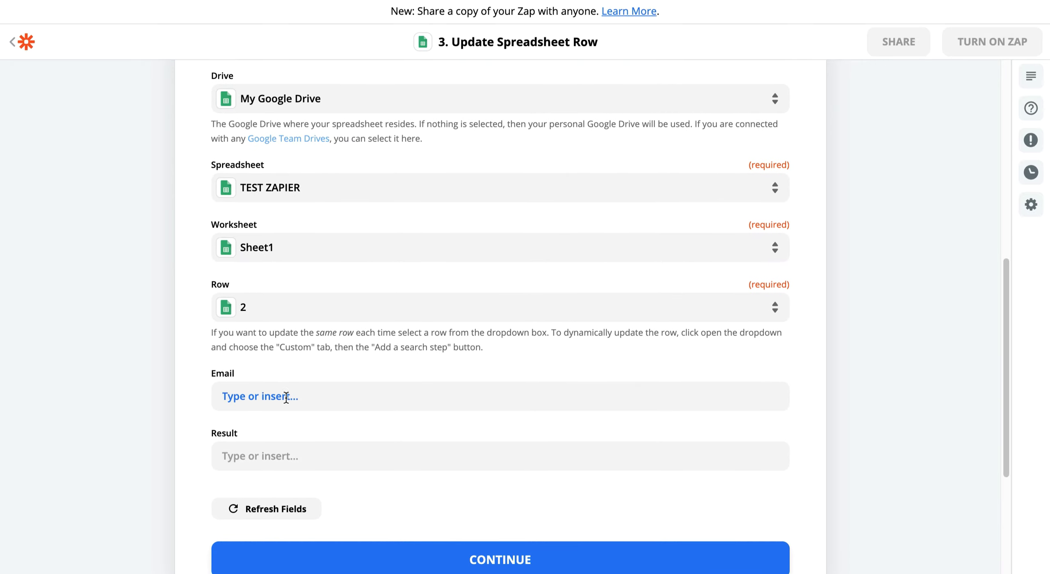
Map the row's Email field to '1. Email' from the spreadsheet trigger.
left_click(303, 396)
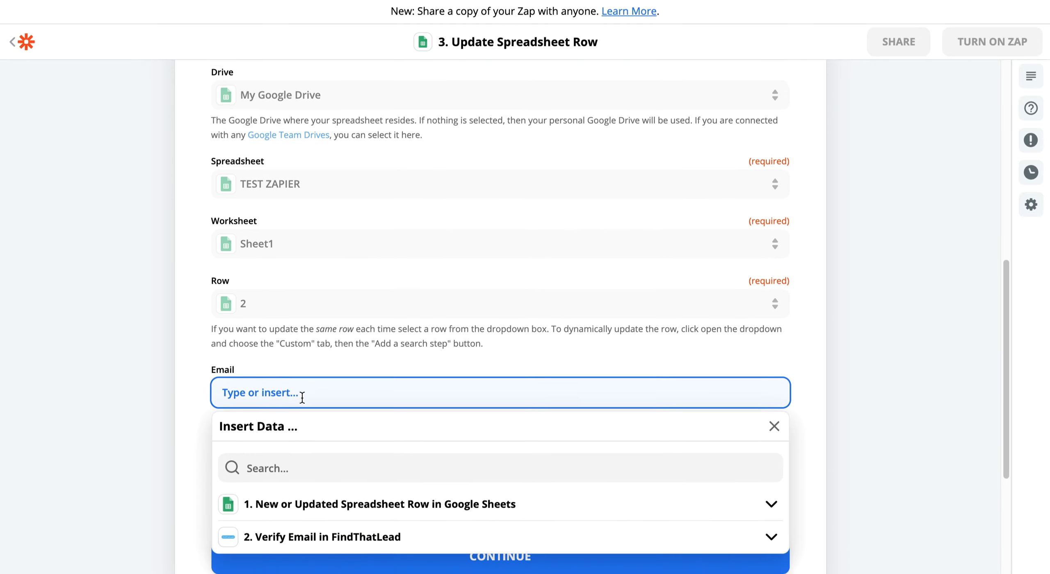
scroll(302, 397, "down", 3)
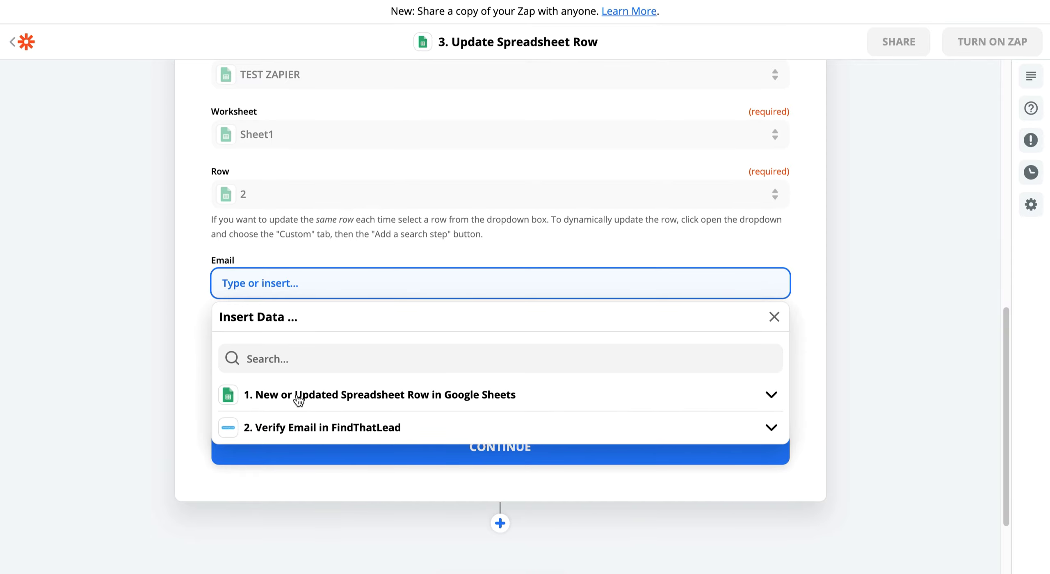
left_click(314, 400)
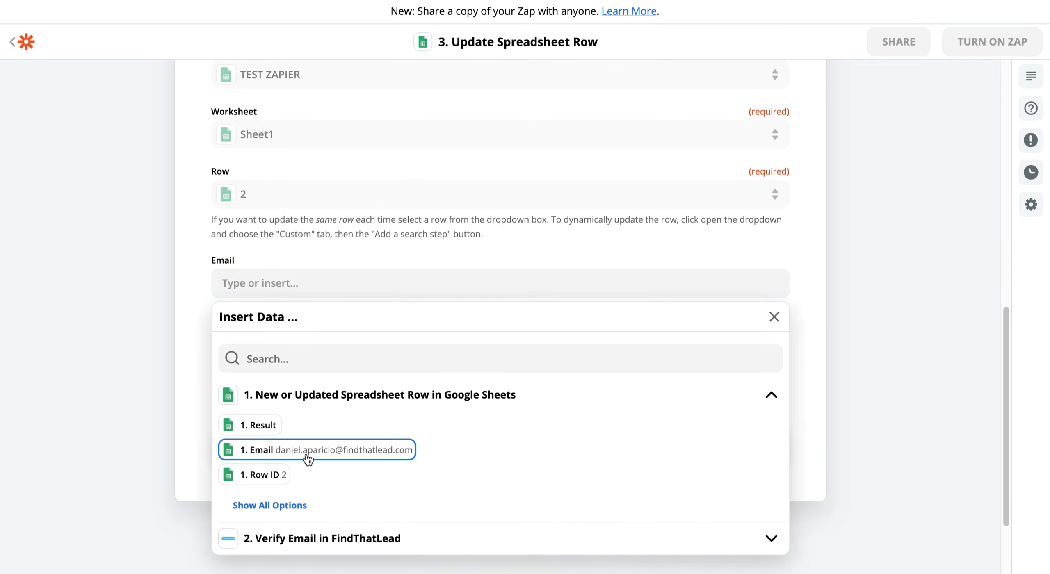
left_click(306, 456)
left_click(188, 318)
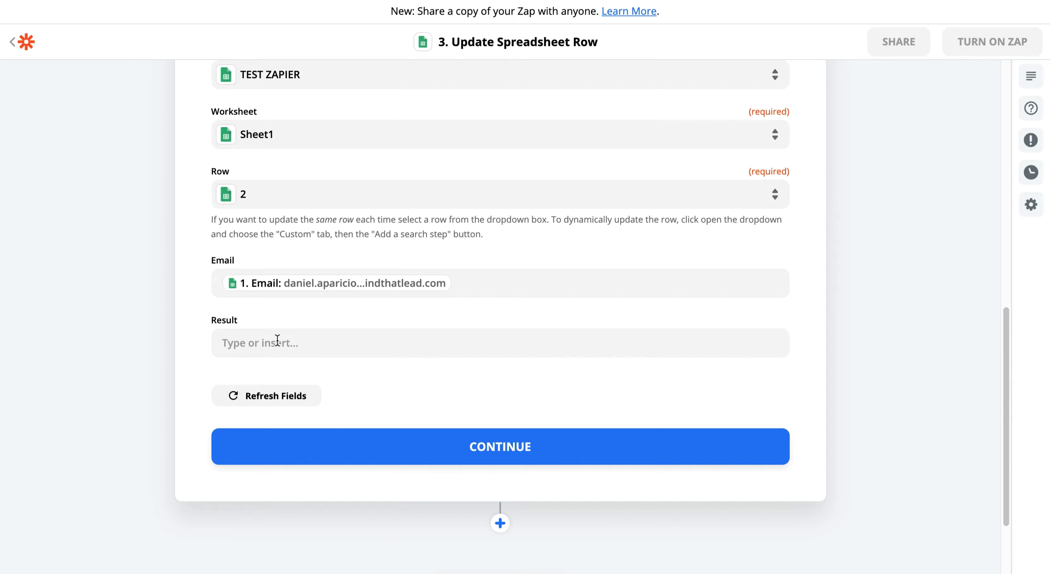
Map the Result field to '2. Result' from Verify Email and confirm the settings.
left_click(290, 343)
scroll(295, 355, "down", 2)
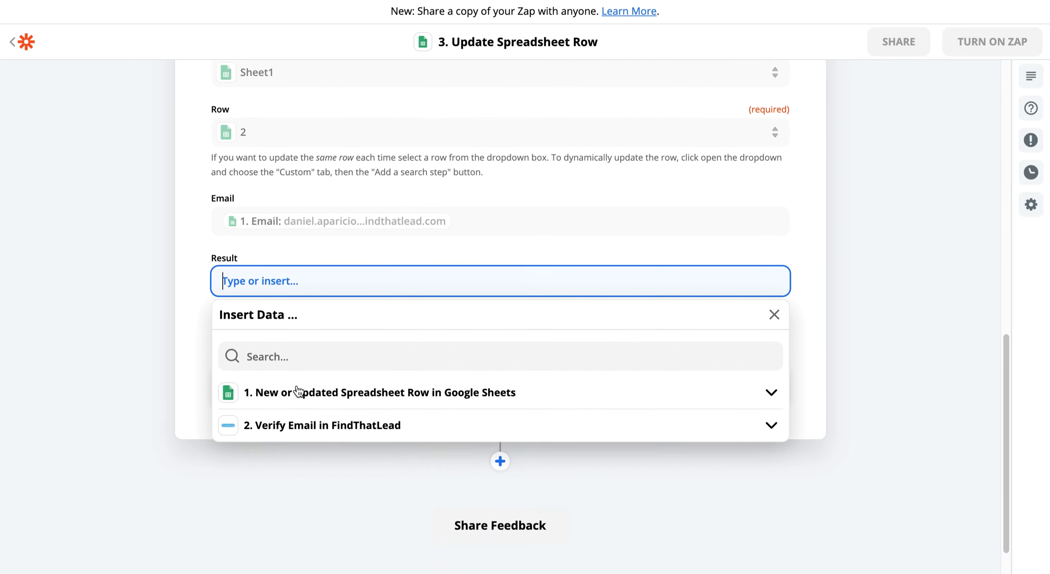
left_click(315, 431)
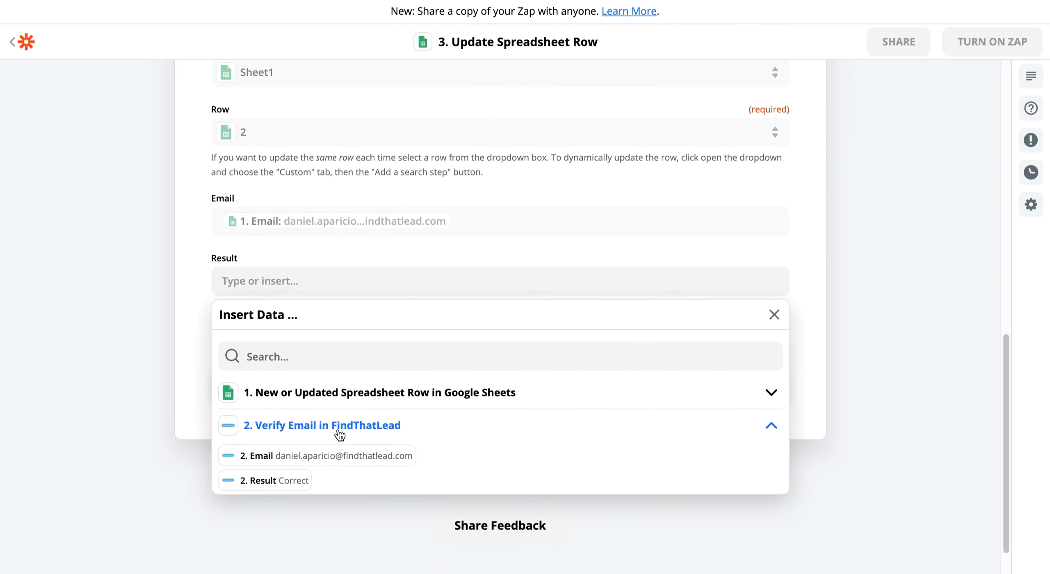
left_click(285, 481)
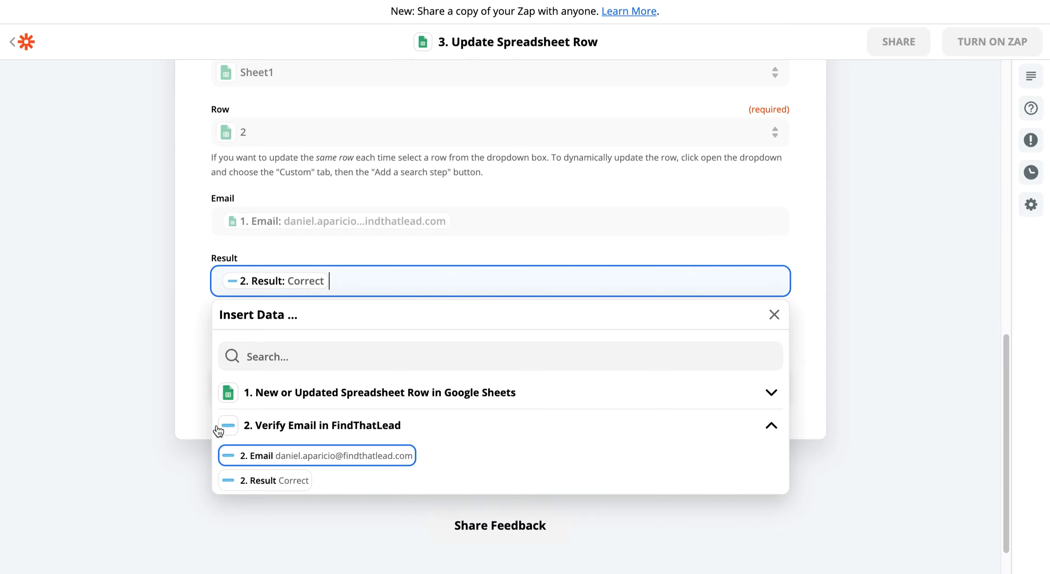
left_click(190, 380)
left_click(463, 396)
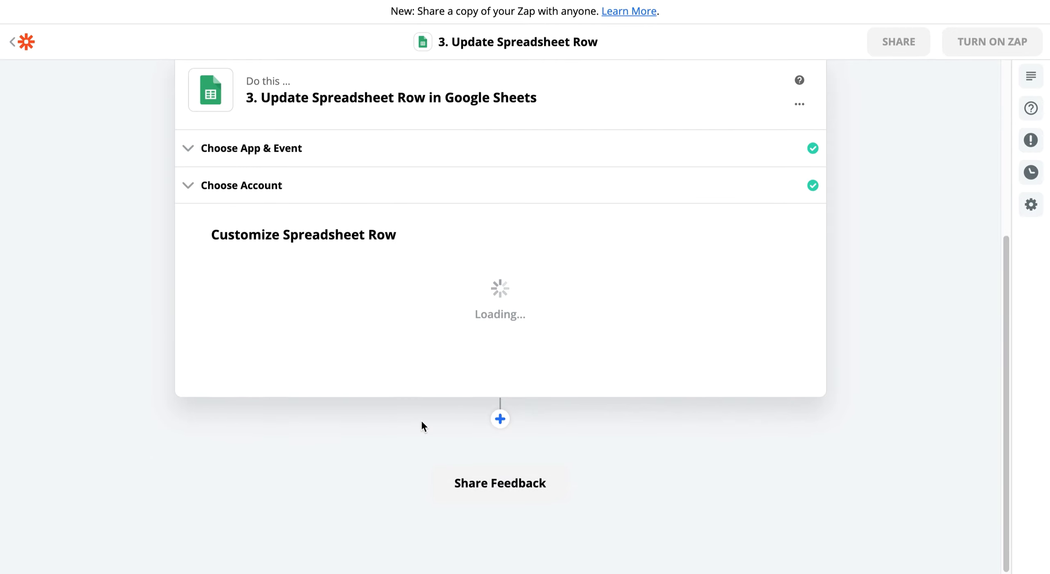
Run TEST & CONTINUE and confirm the 'Test was successful' message for row 2.
scroll(421, 419, "up", 3)
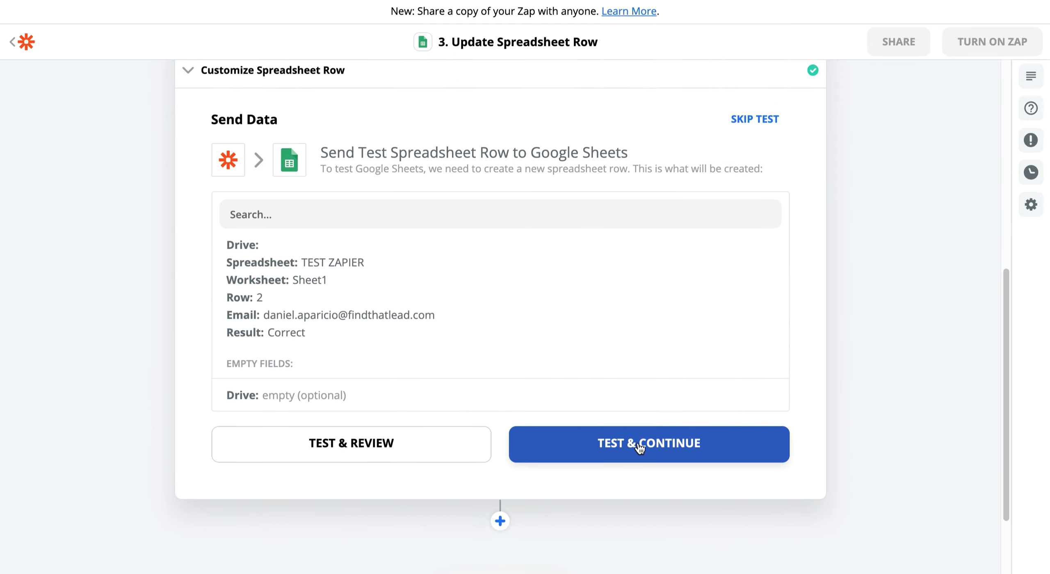
left_click(635, 445)
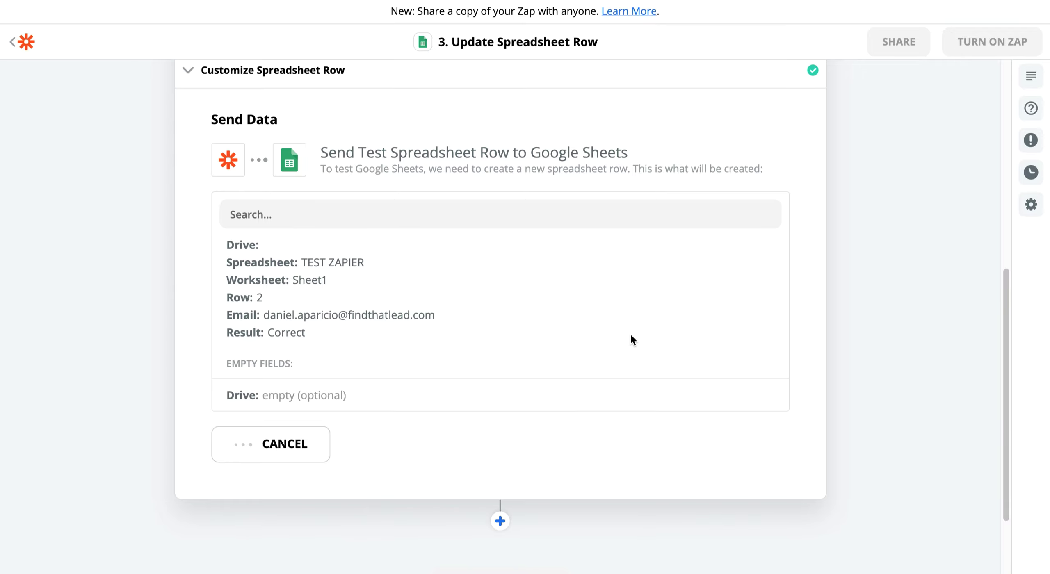
scroll(554, 342, "down", 1)
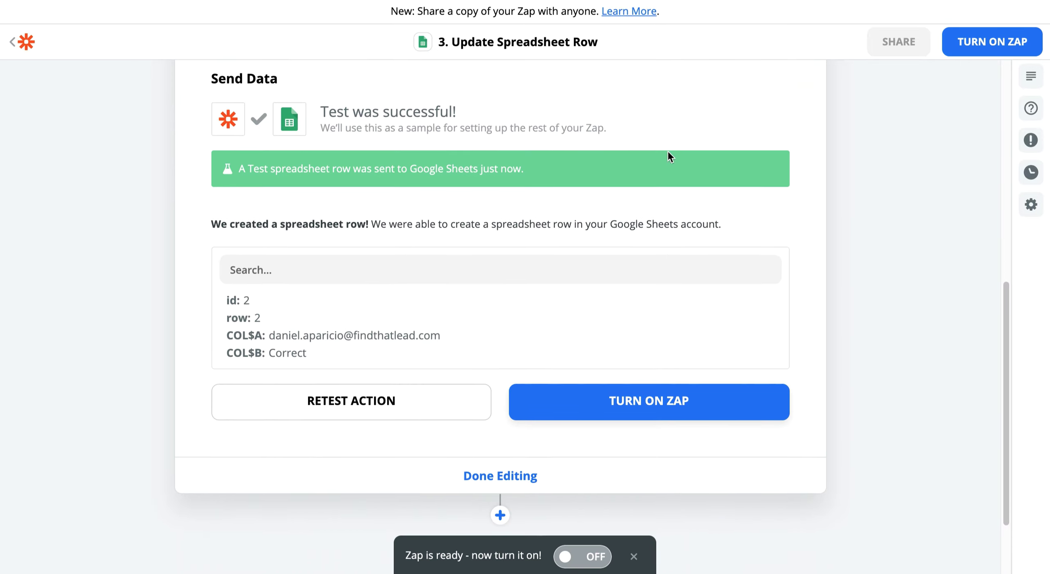